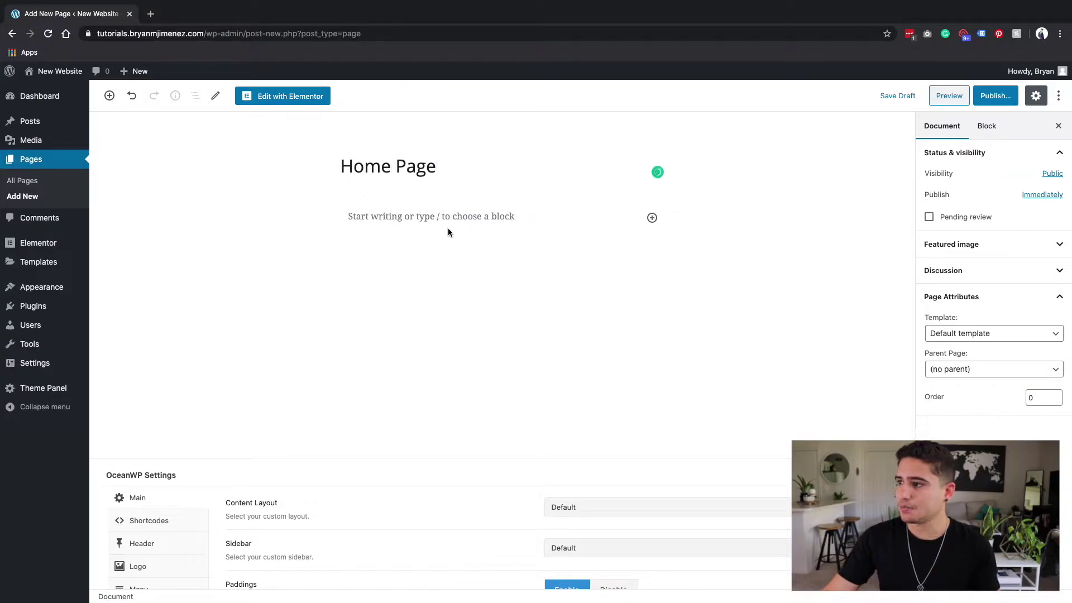
# Set the page template to Elementor Full Width and open the Home Page for editing in Elementor
pyautogui.click(977, 335)
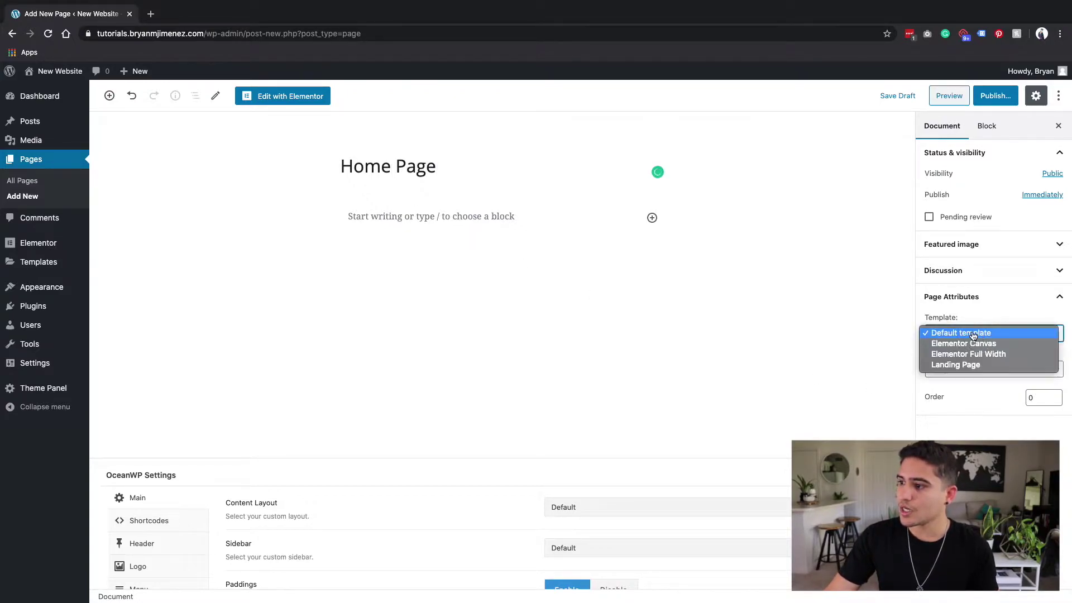
pyautogui.click(1005, 359)
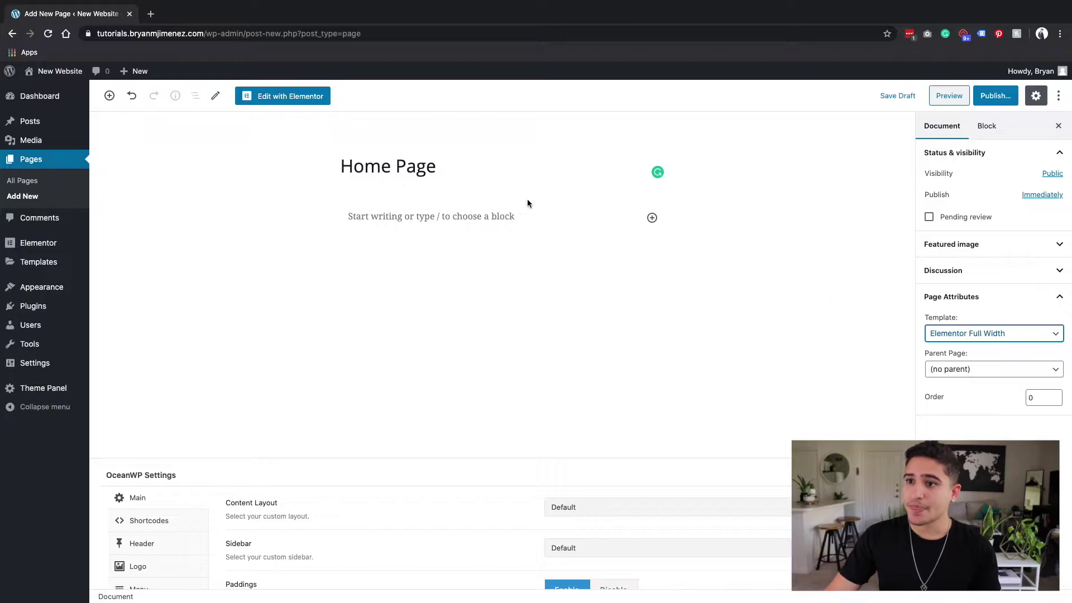
pyautogui.click(279, 96)
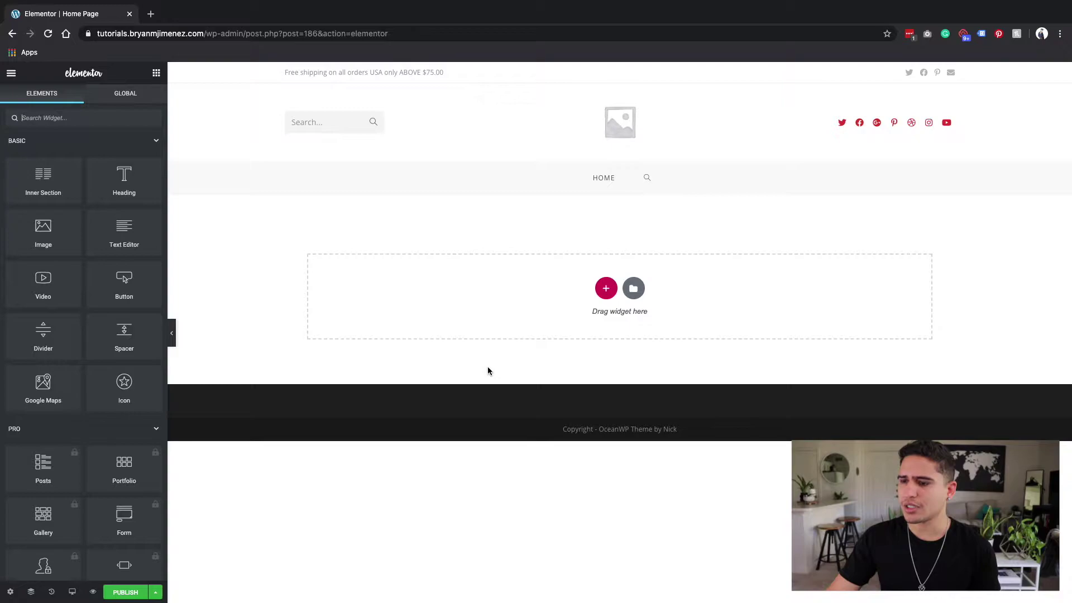
# Add a heading widget to the empty page and set its HTML tag to H1
pyautogui.moveTo(124, 178); pyautogui.dragTo(603, 289)
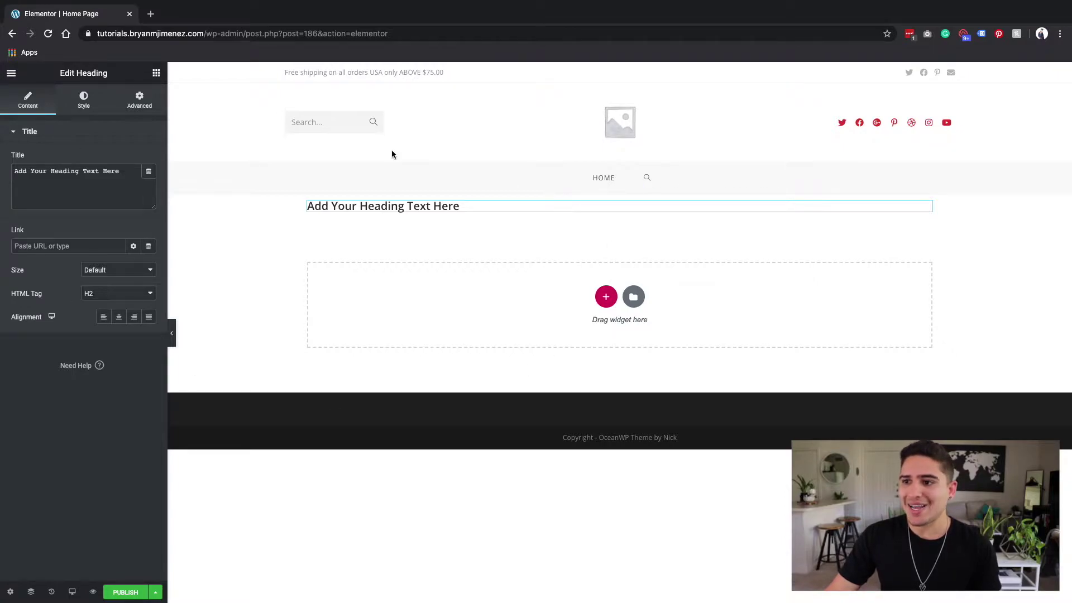
pyautogui.click(93, 299)
pyautogui.click(92, 284)
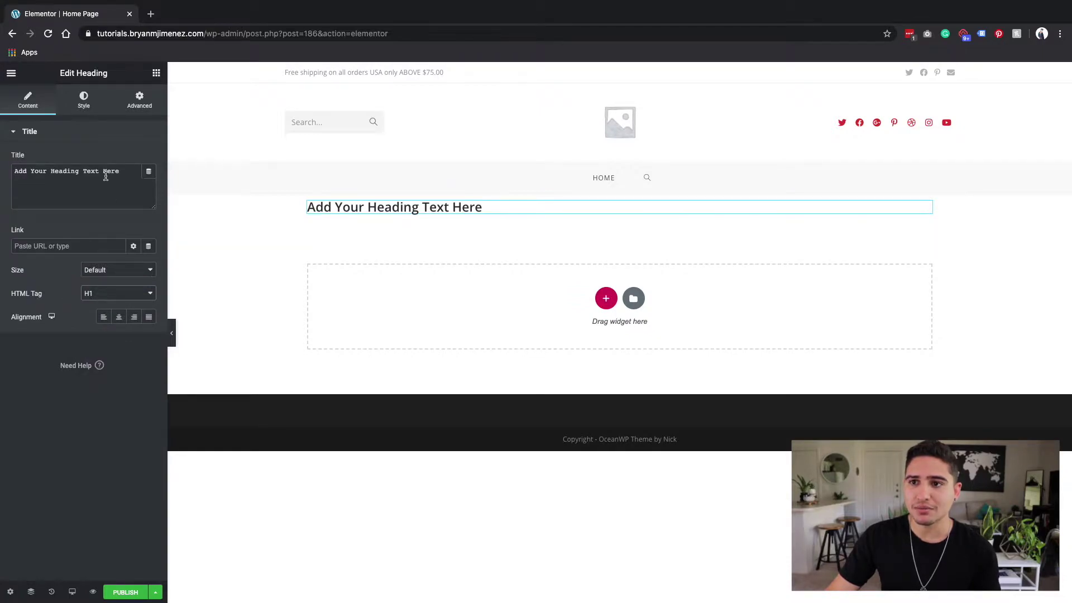
# Add two more headings below the first, keeping H2 for the second and setting the third to H3
pyautogui.click(156, 73)
pyautogui.moveTo(151, 202); pyautogui.dragTo(402, 218)
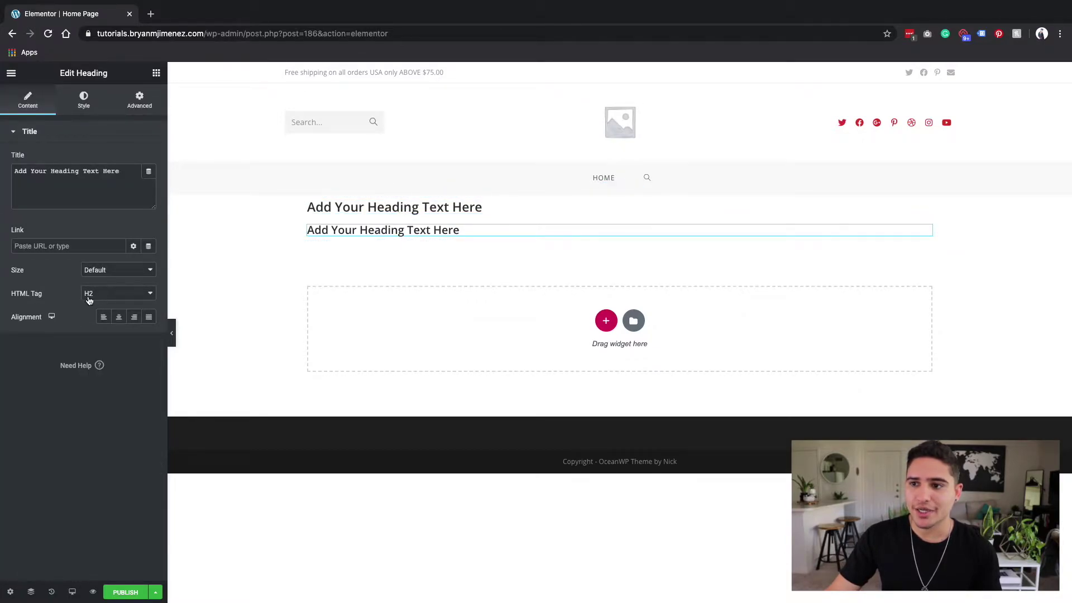
pyautogui.click(157, 73)
pyautogui.moveTo(124, 184); pyautogui.dragTo(359, 247)
pyautogui.click(99, 294)
pyautogui.click(100, 307)
# Add a text editor widget with its placeholder paragraph below the headings, followed by a default button
pyautogui.click(156, 73)
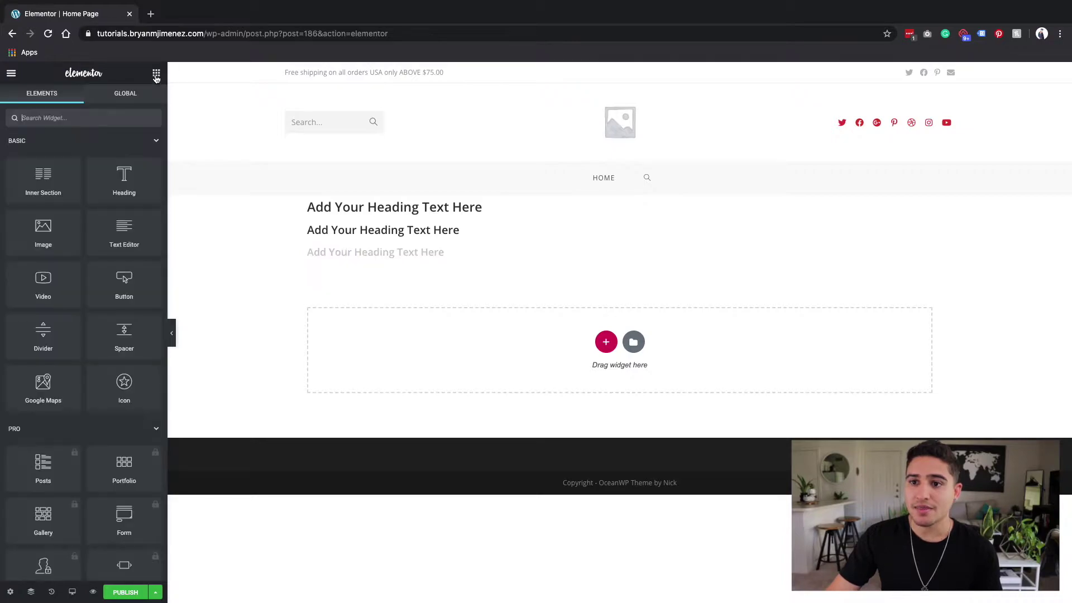
pyautogui.moveTo(124, 234); pyautogui.dragTo(361, 257)
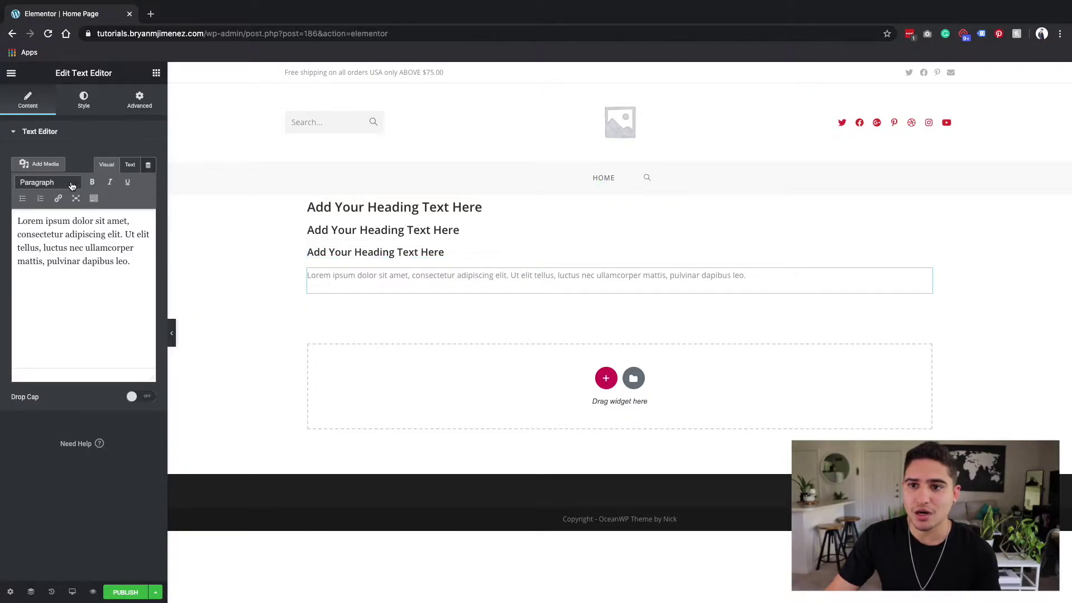
pyautogui.click(73, 184)
pyautogui.click(132, 168)
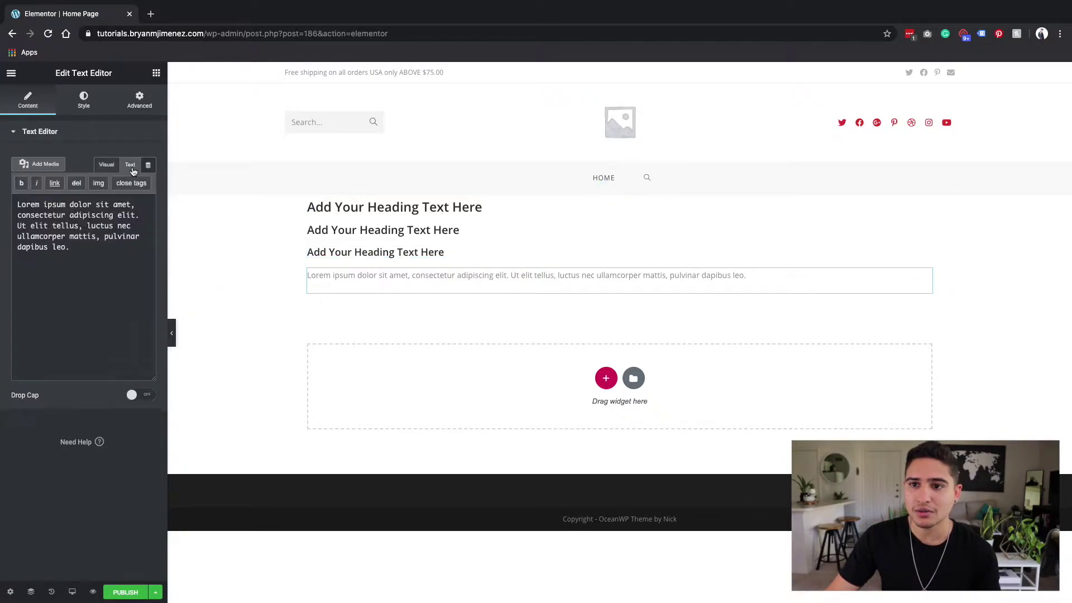
pyautogui.click(107, 169)
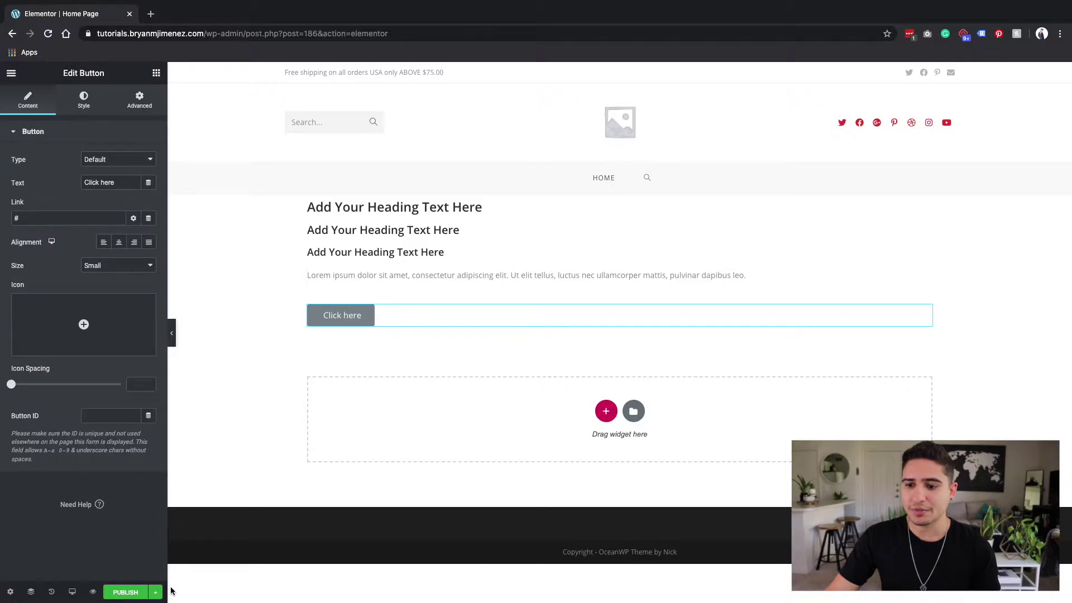
# Publish the page and exit Elementor to the WordPress page editor
pyautogui.click(126, 592)
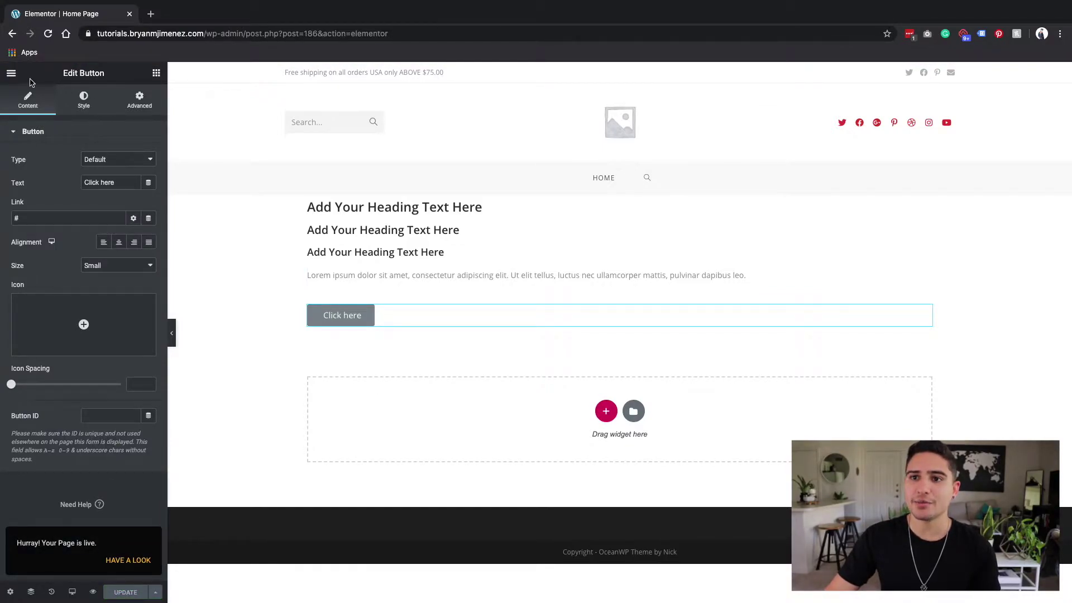
pyautogui.click(11, 73)
pyautogui.click(67, 387)
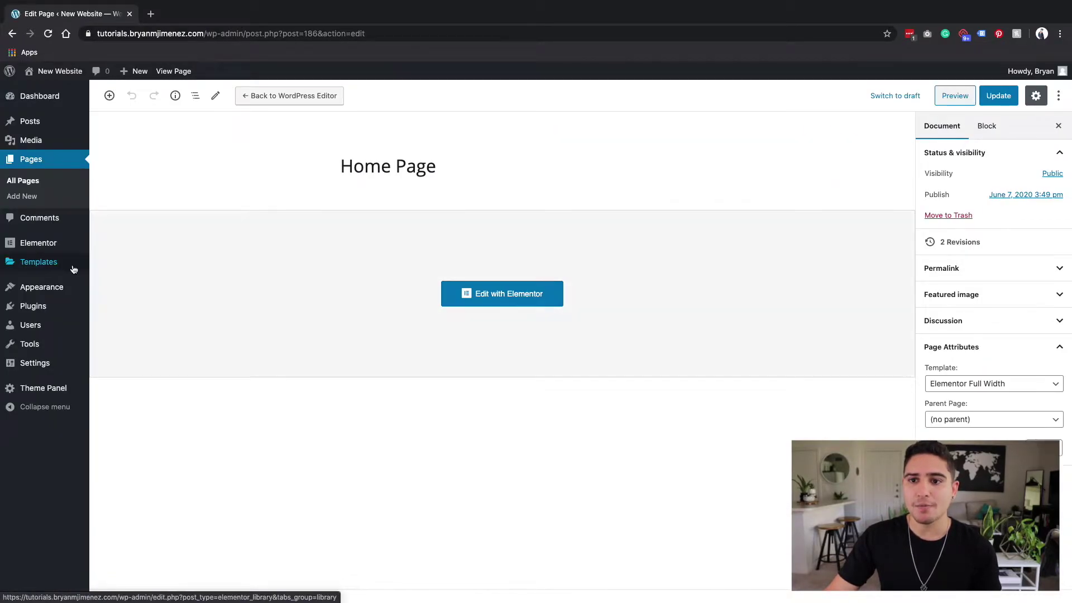
# In the theme customizer's homepage settings, display a static page and choose Home Page as the homepage
pyautogui.moveTo(57, 290)
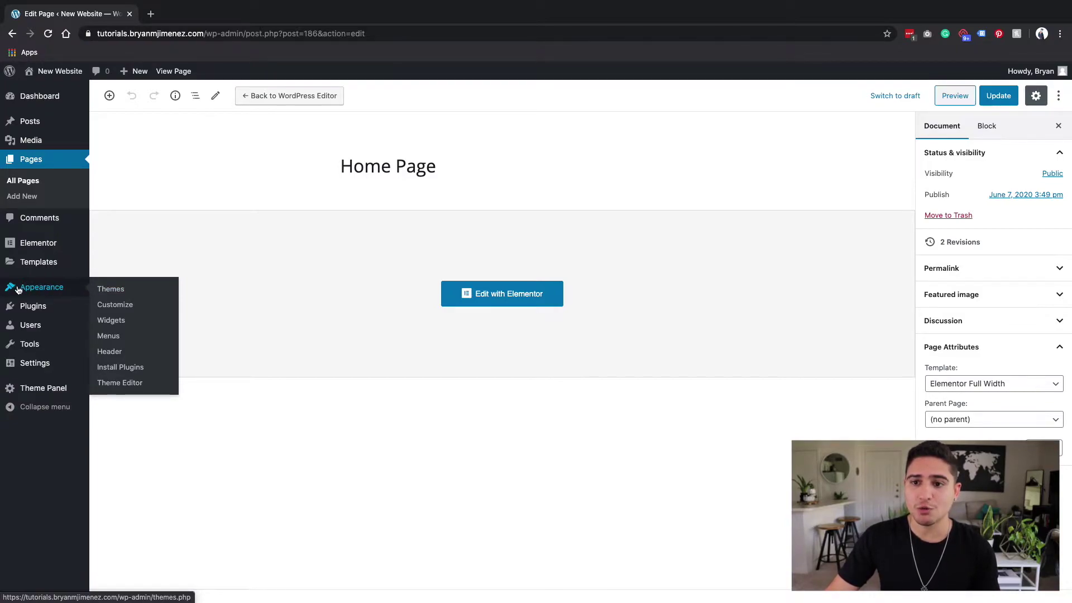
pyautogui.click(125, 306)
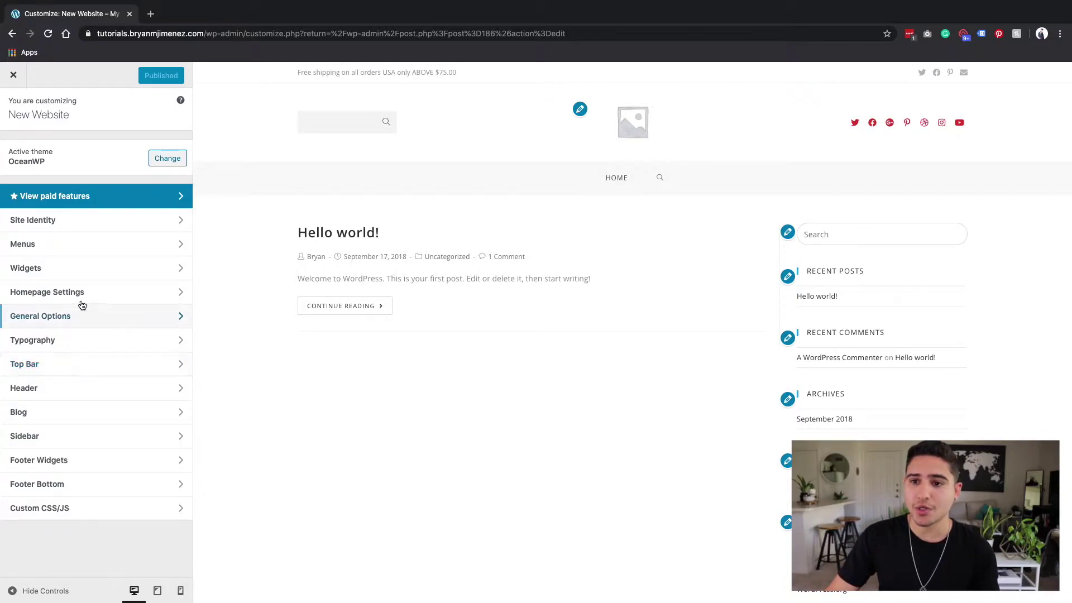
pyautogui.click(96, 292)
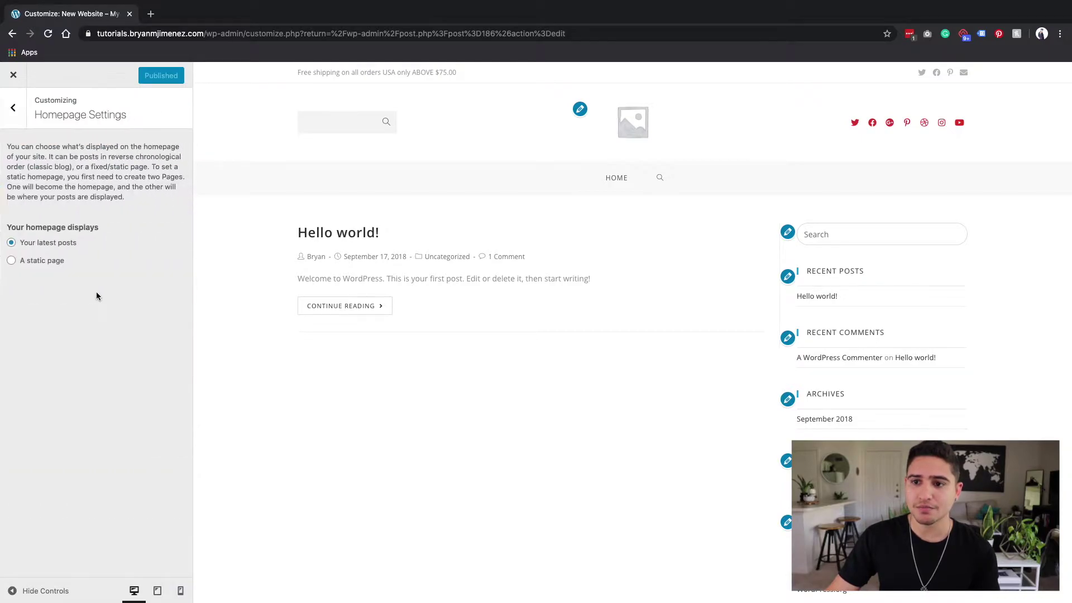
pyautogui.click(11, 261)
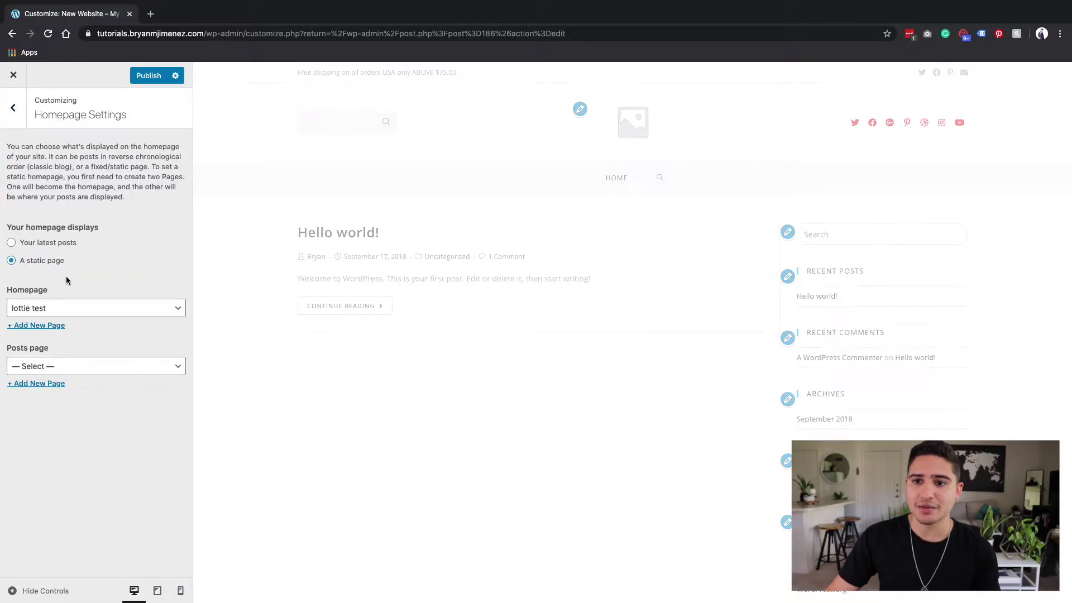
pyautogui.click(51, 311)
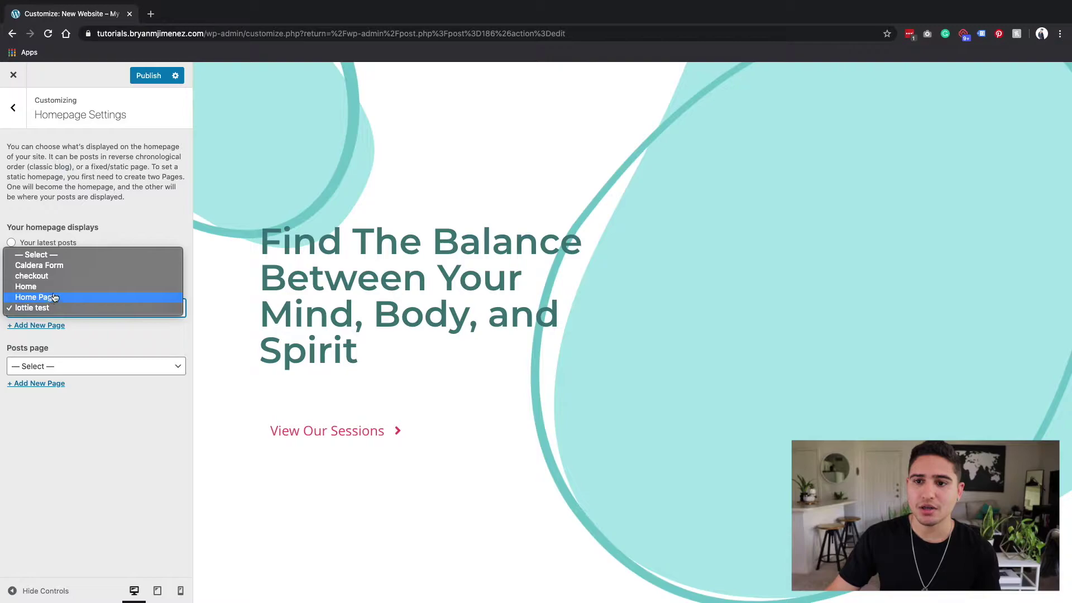
pyautogui.click(50, 297)
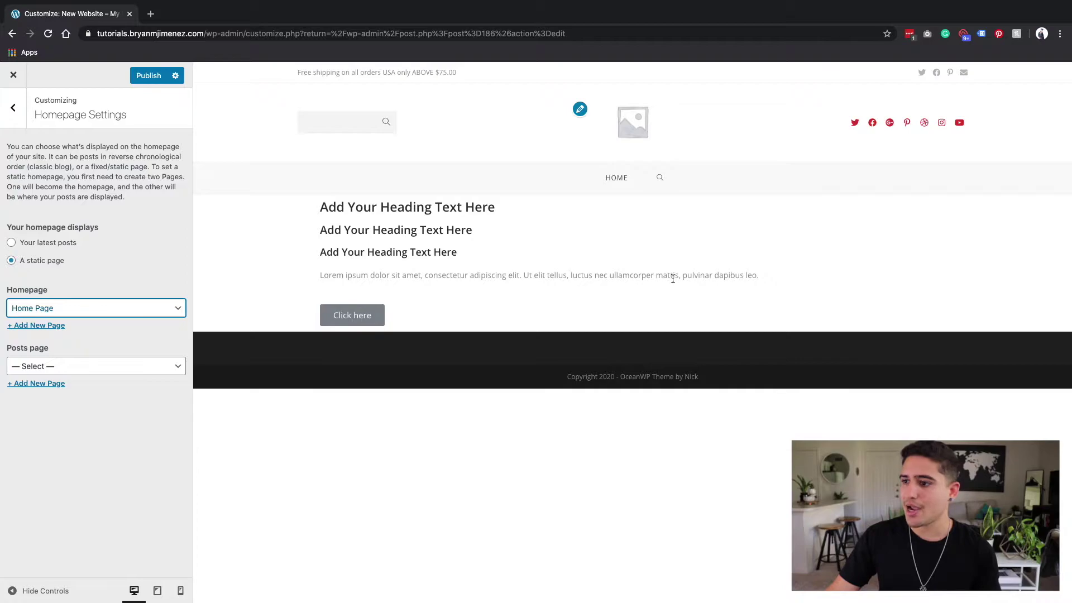
# Open the customizer's typography settings and review the general Google Fonts and font subset options
pyautogui.click(13, 107)
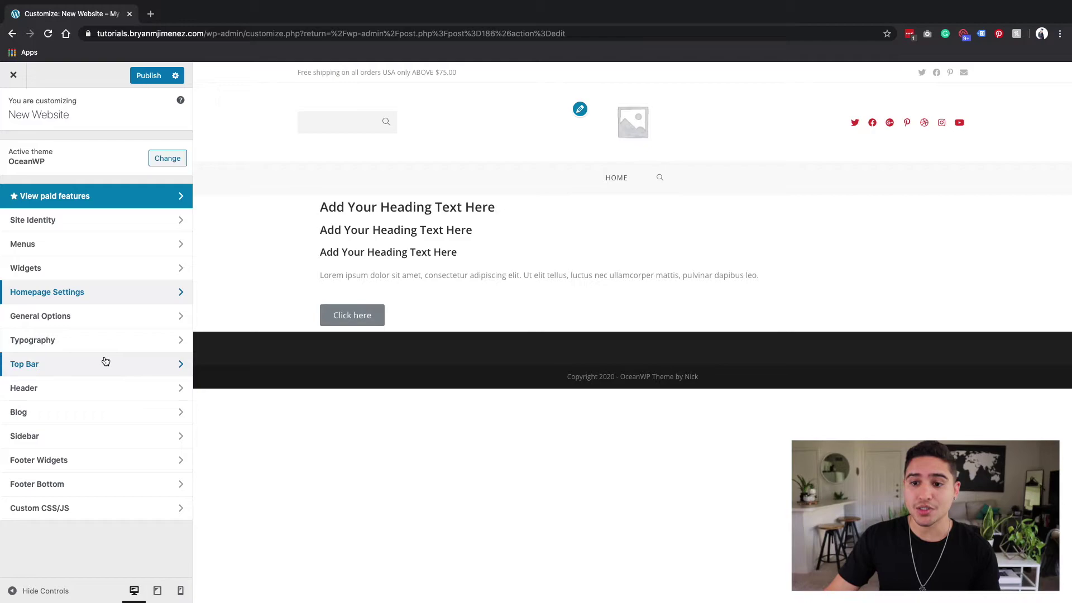
pyautogui.click(70, 344)
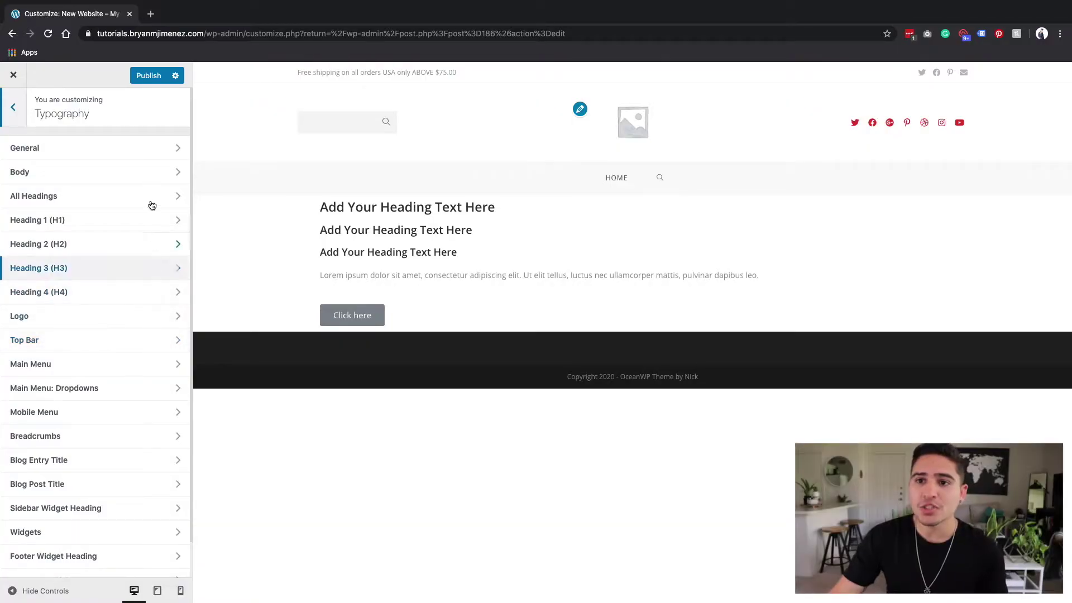
pyautogui.click(101, 151)
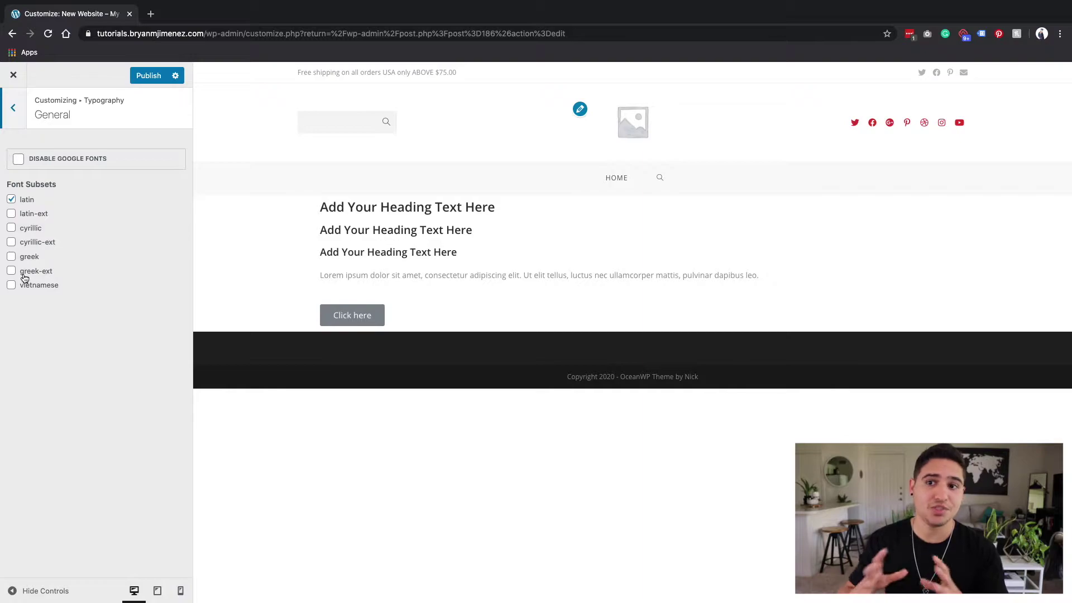
pyautogui.click(13, 109)
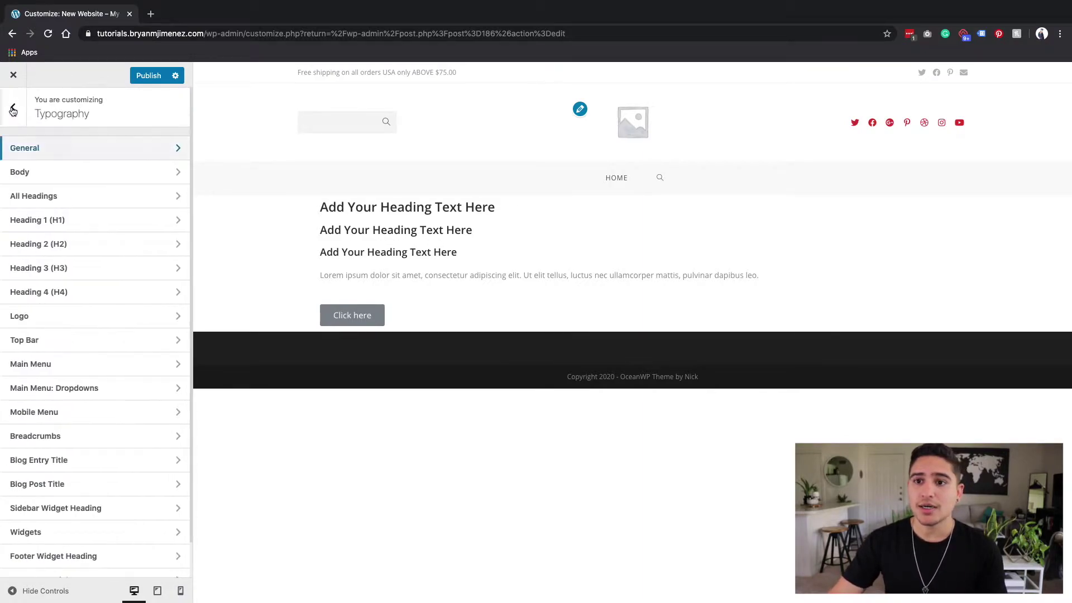
# Set the font family of the body typography to Montserrat
pyautogui.click(56, 173)
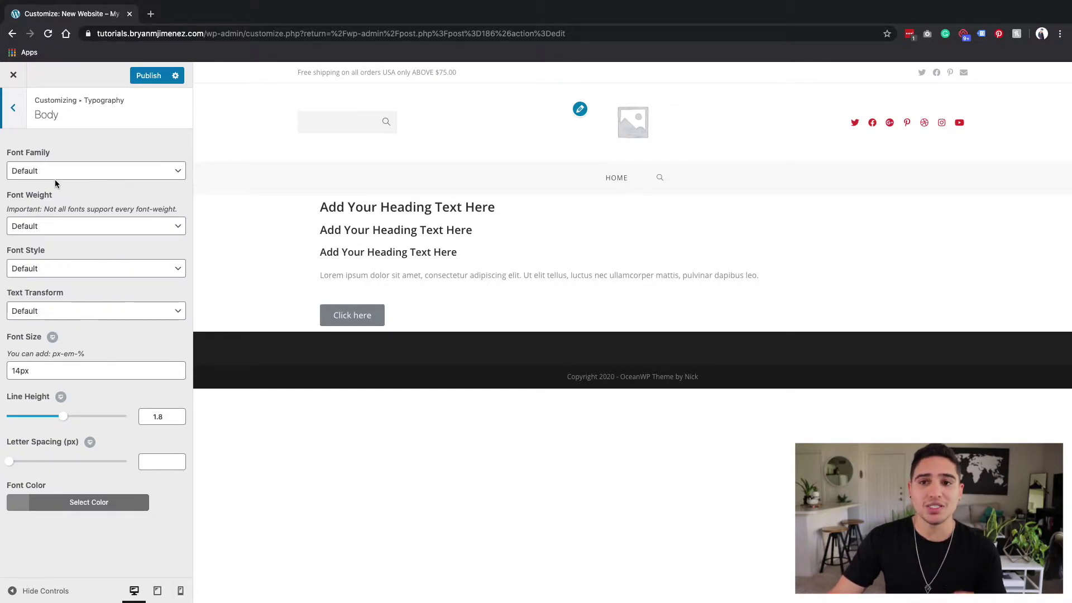
pyautogui.click(56, 171)
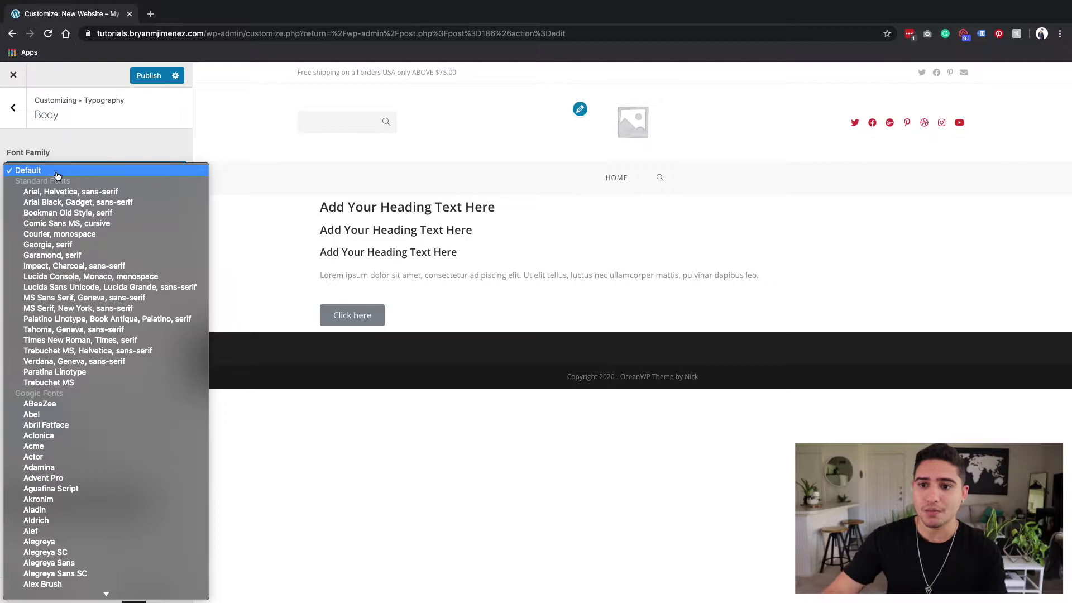
pyautogui.scroll(-3, 92, 378)
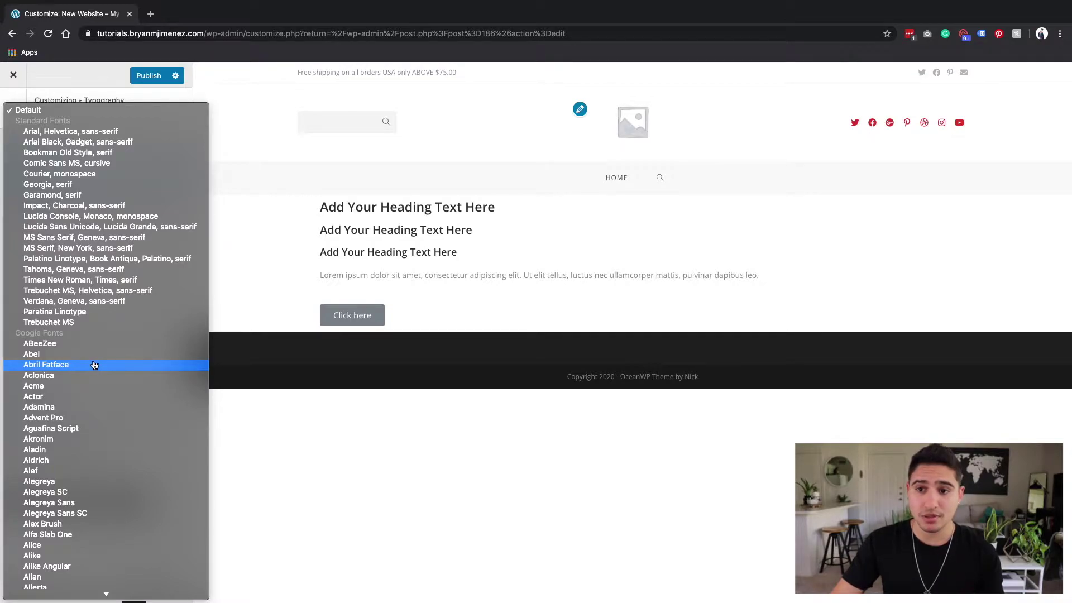
pyautogui.scroll(-1, 94, 365)
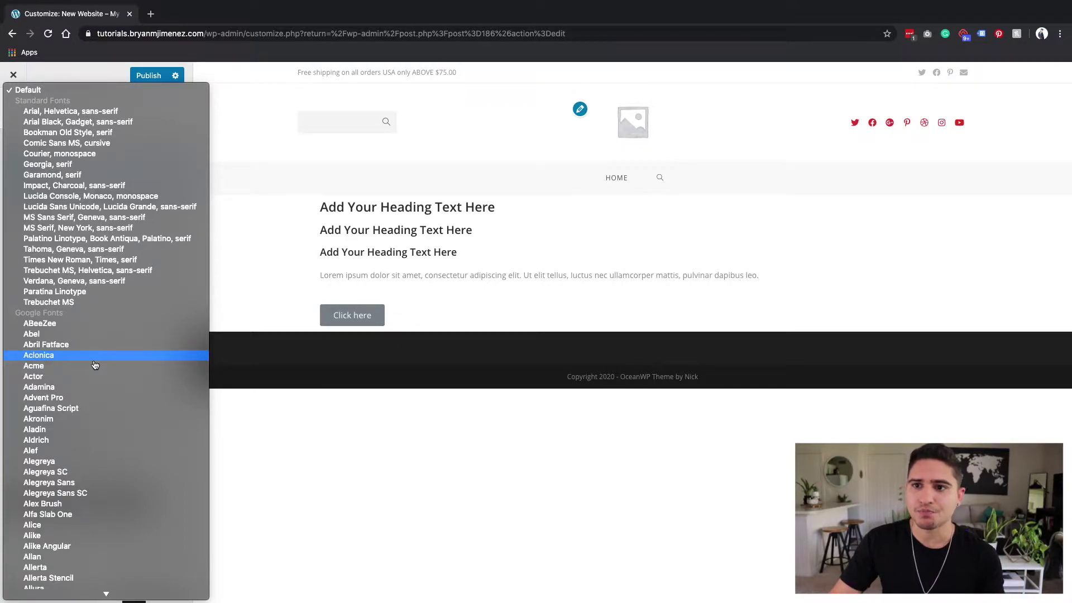
pyautogui.scroll(-10, 95, 366)
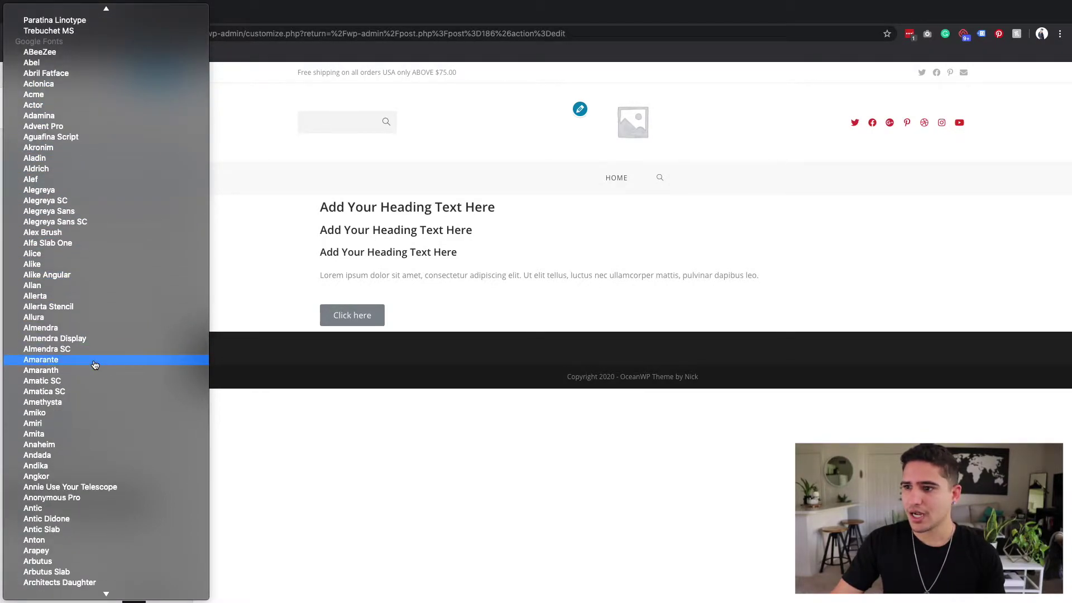
pyautogui.scroll(3, 95, 366)
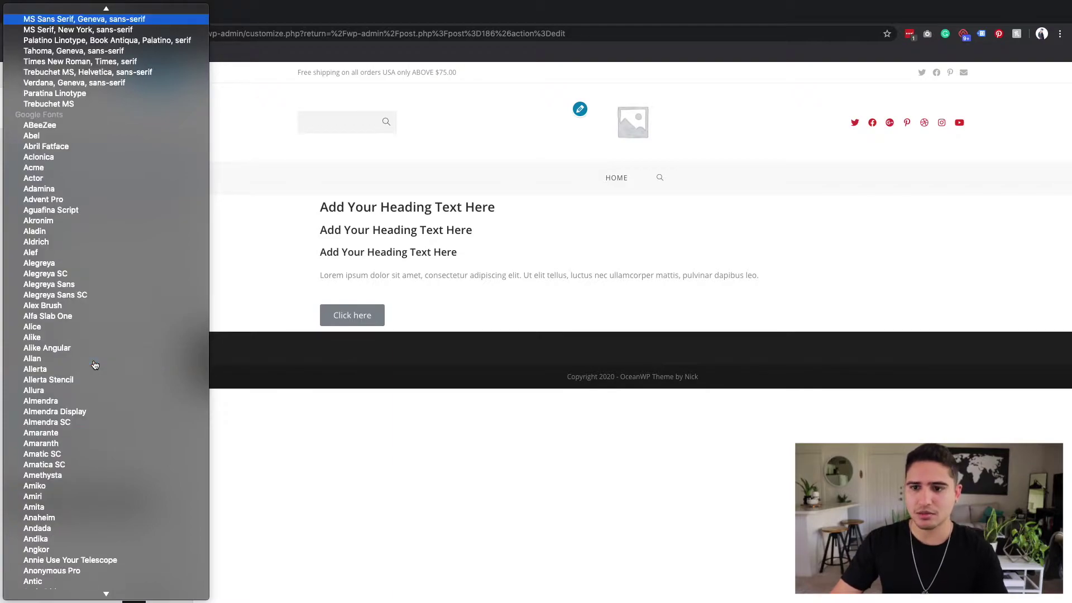
pyautogui.scroll(-20, 80, 178)
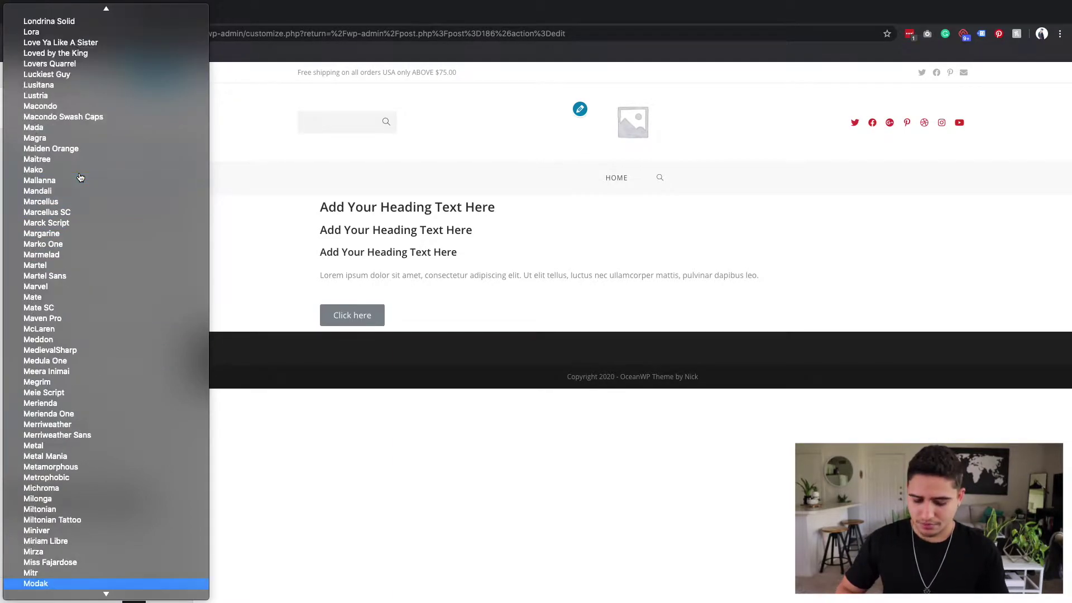
pyautogui.scroll(-1, 84, 269)
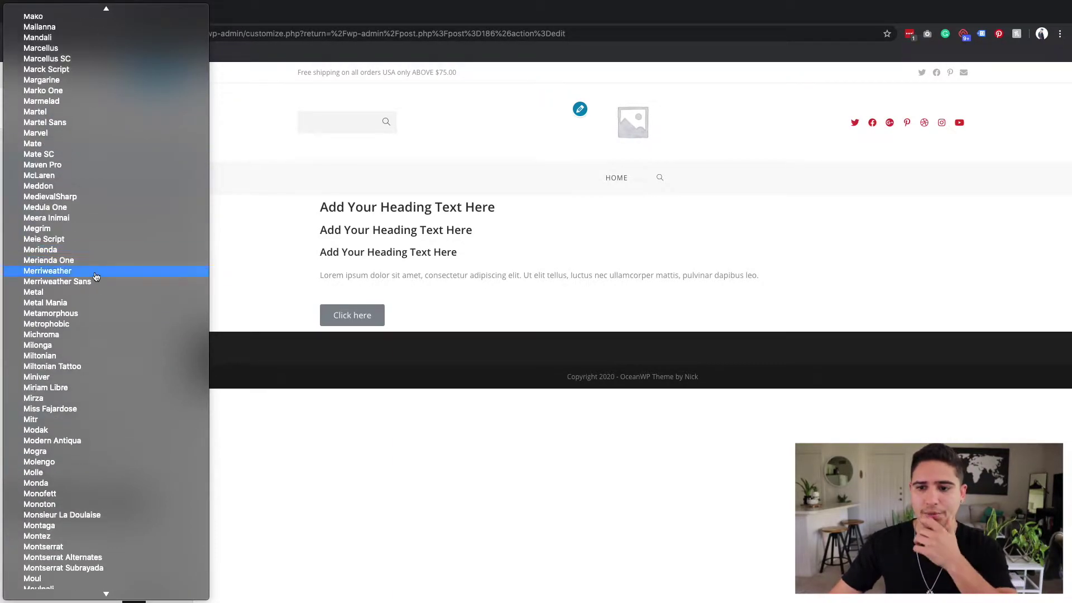
pyautogui.scroll(-3, 91, 492)
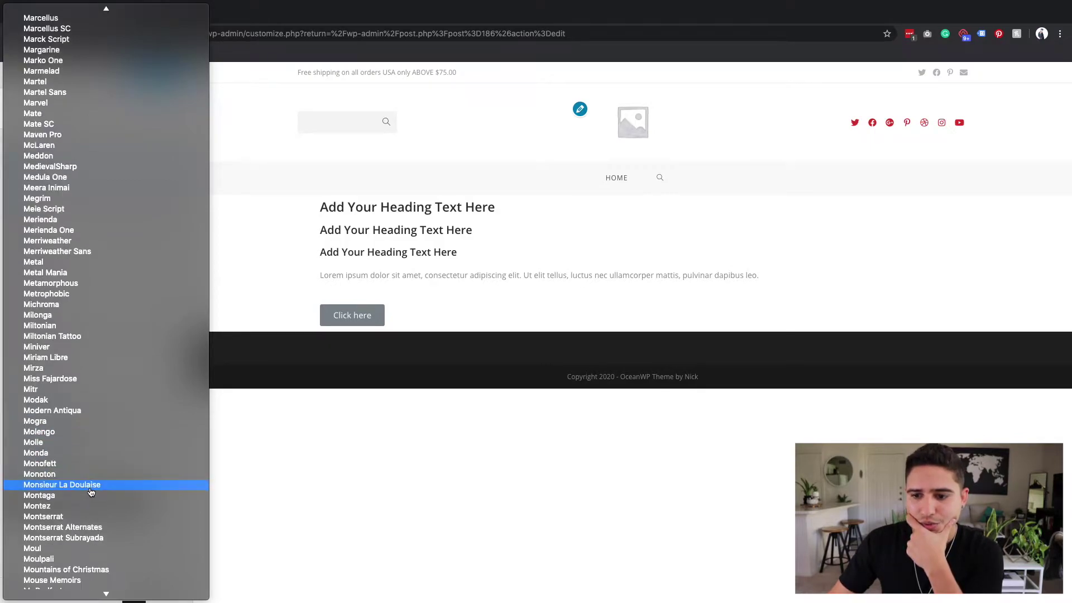
pyautogui.click(62, 520)
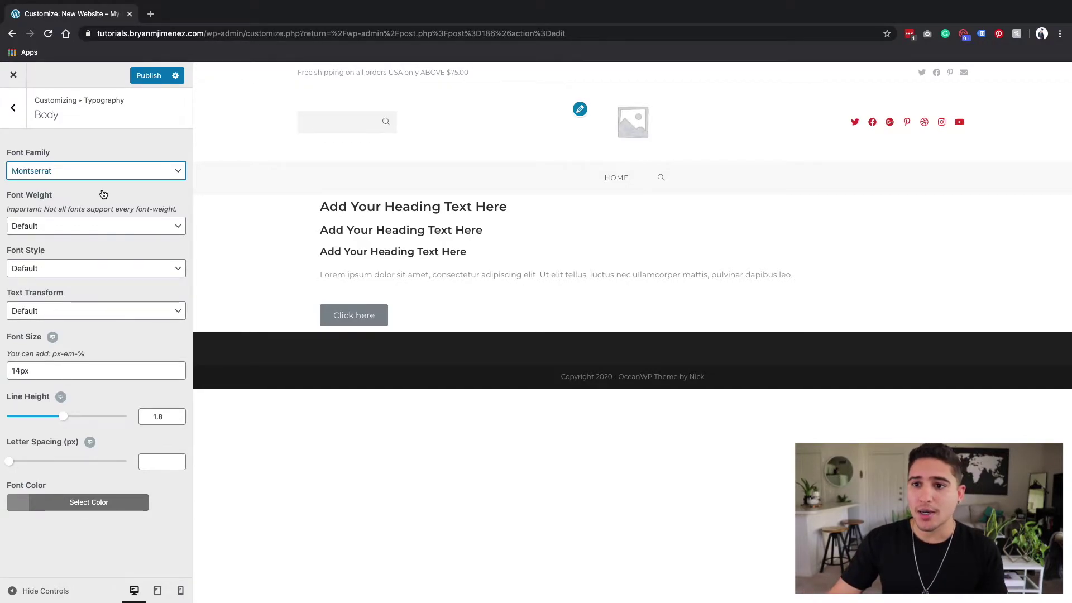
# Reopen the Body typography settings and examine the lorem ipsum paragraph in the page preview
pyautogui.click(13, 107)
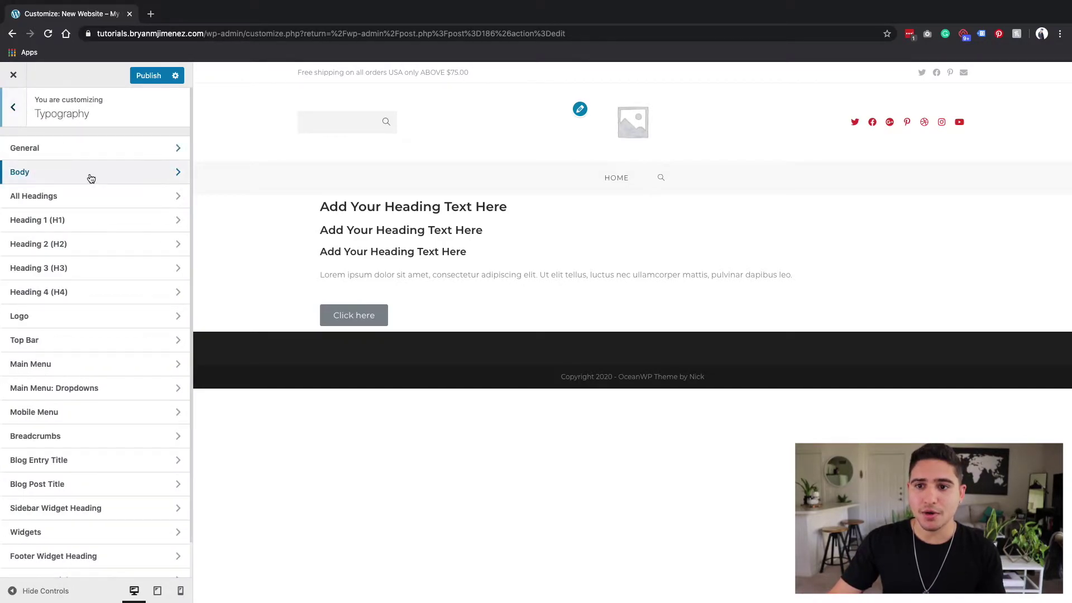
pyautogui.click(46, 172)
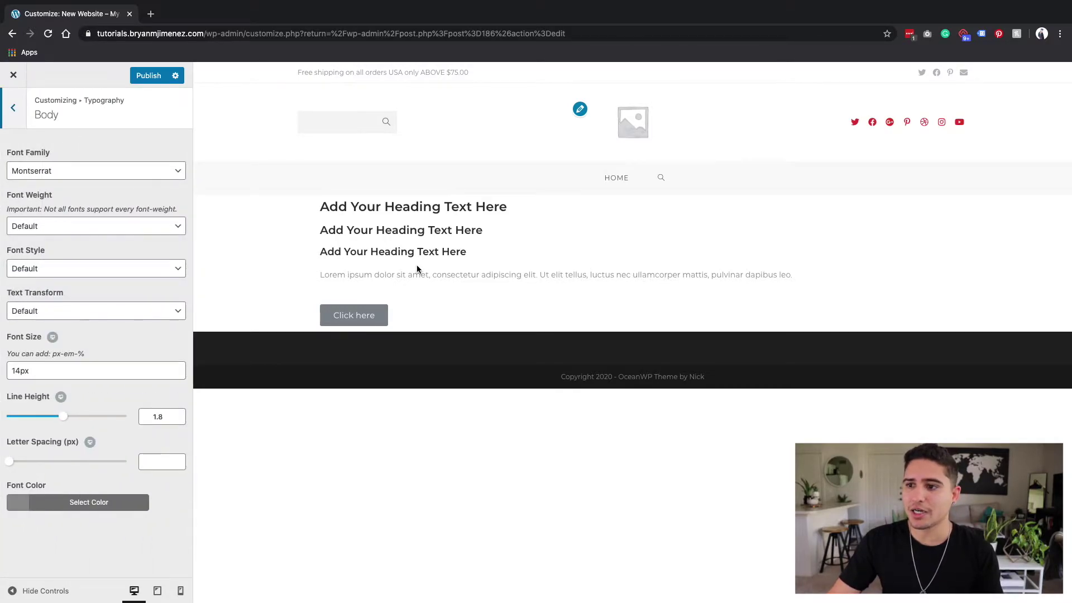
pyautogui.moveTo(318, 274); pyautogui.dragTo(810, 283)
pyautogui.click(598, 279)
pyautogui.click(610, 276)
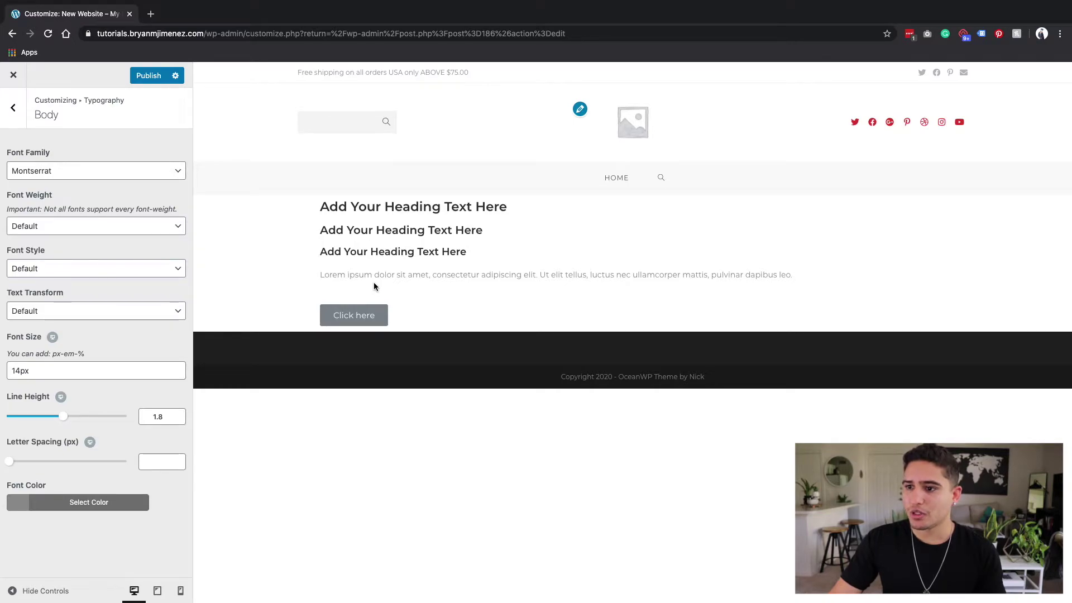
# Try body font sizes of 16, 17 and 18 px and check the lorem ipsum paragraph in the page preview
pyautogui.click(17, 371)
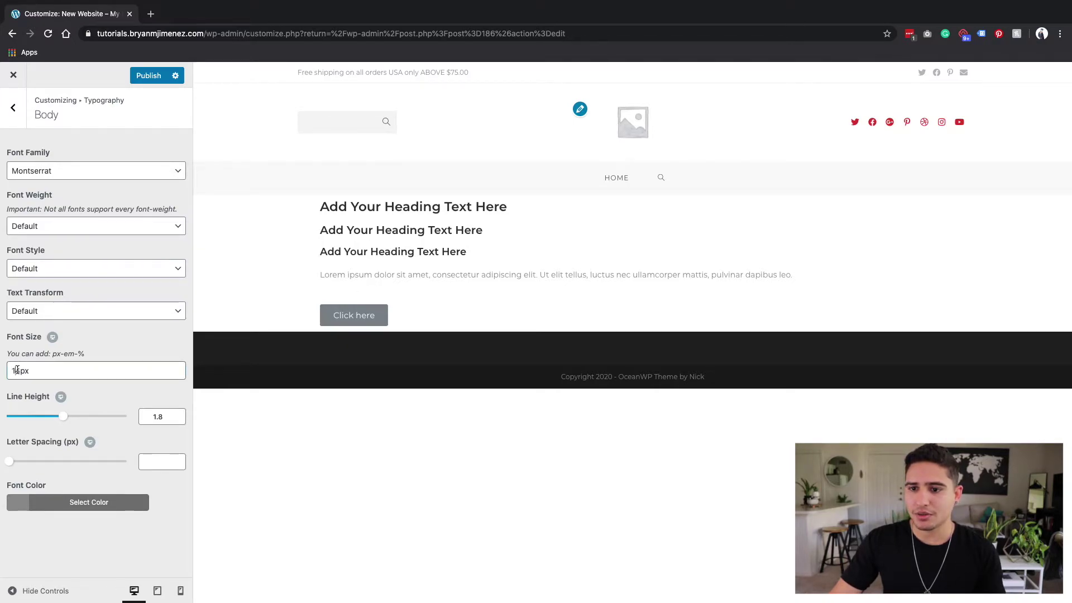
pyautogui.press('BackSpace')
pyautogui.write('6')
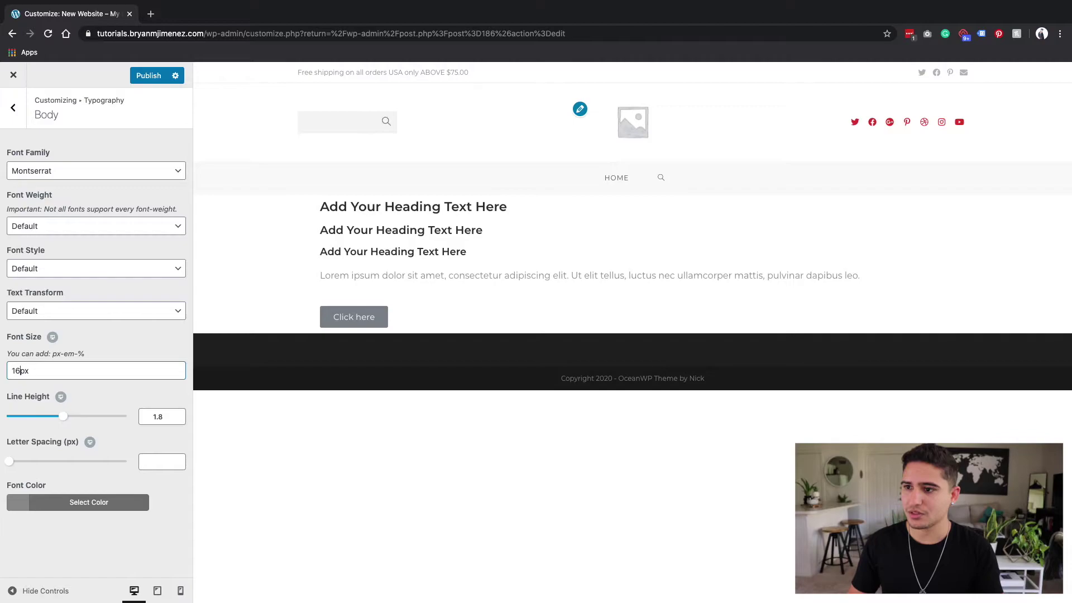
pyautogui.press('BackSpace')
pyautogui.write('7')
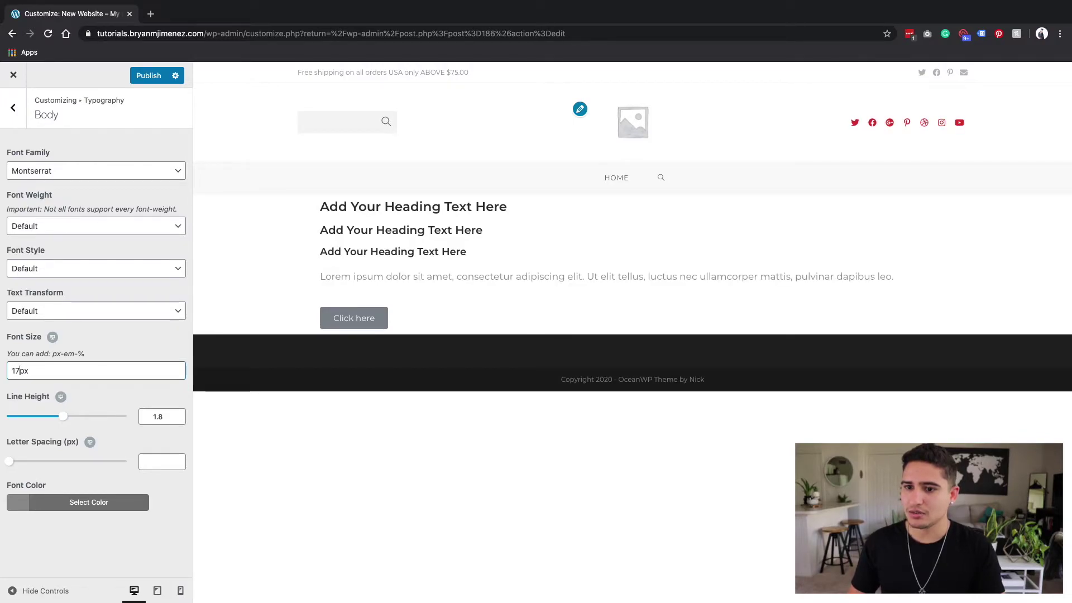
pyautogui.press('BackSpace')
pyautogui.write('8')
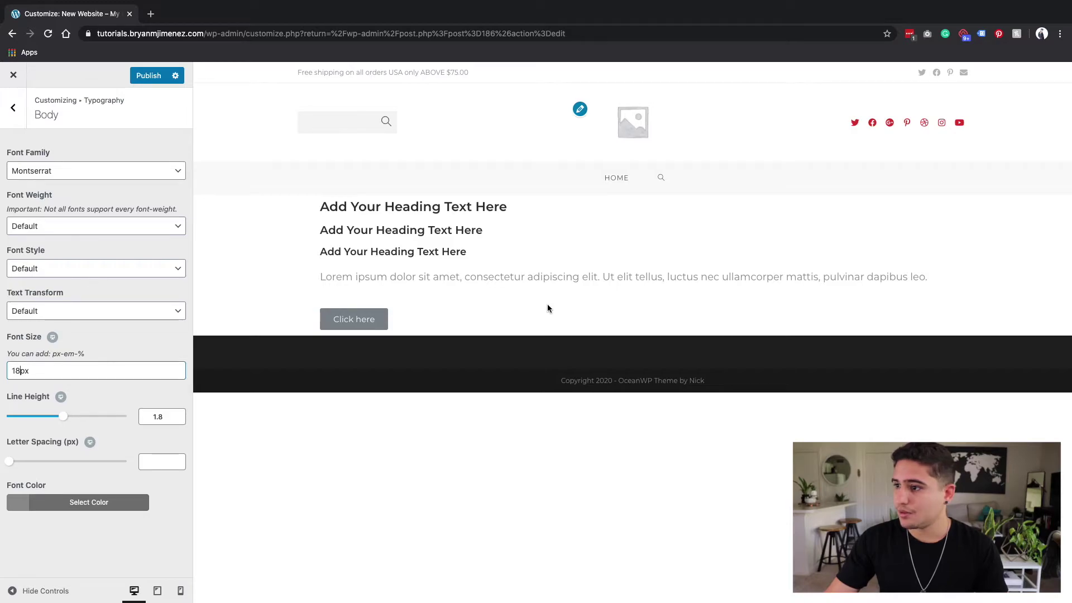
pyautogui.moveTo(325, 275); pyautogui.dragTo(510, 273)
pyautogui.click(548, 273)
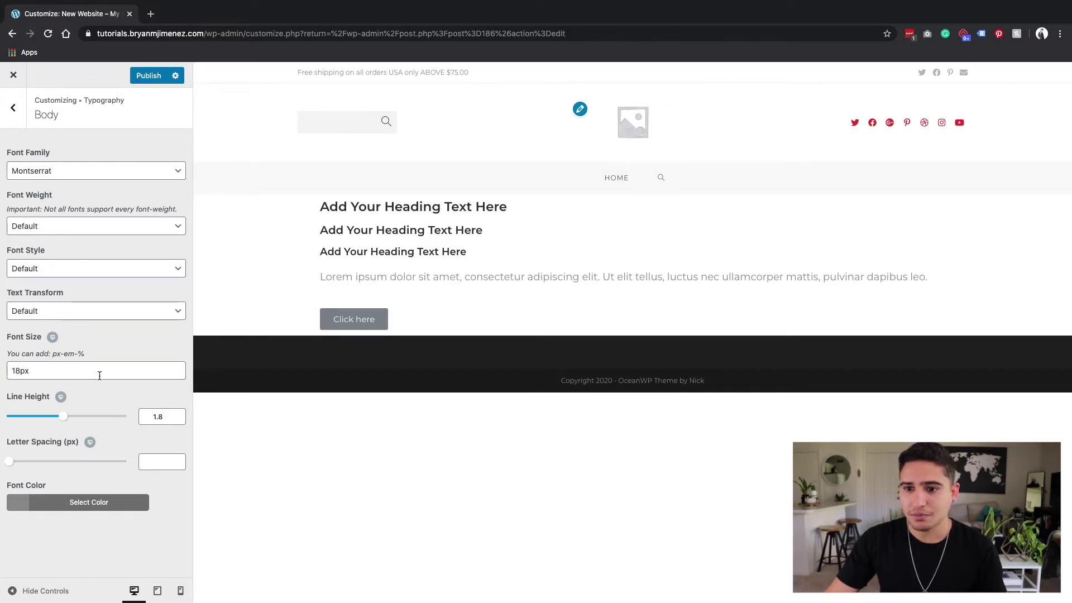
# Set the body typography's font color to black (#000000)
pyautogui.click(9, 509)
pyautogui.scroll(-3, 90, 486)
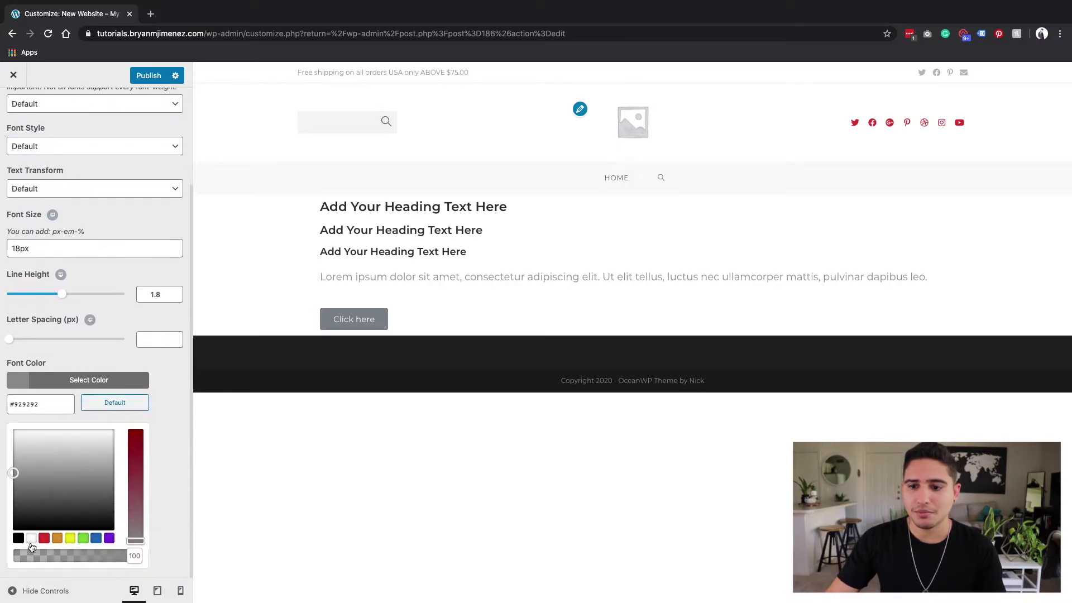
pyautogui.click(18, 539)
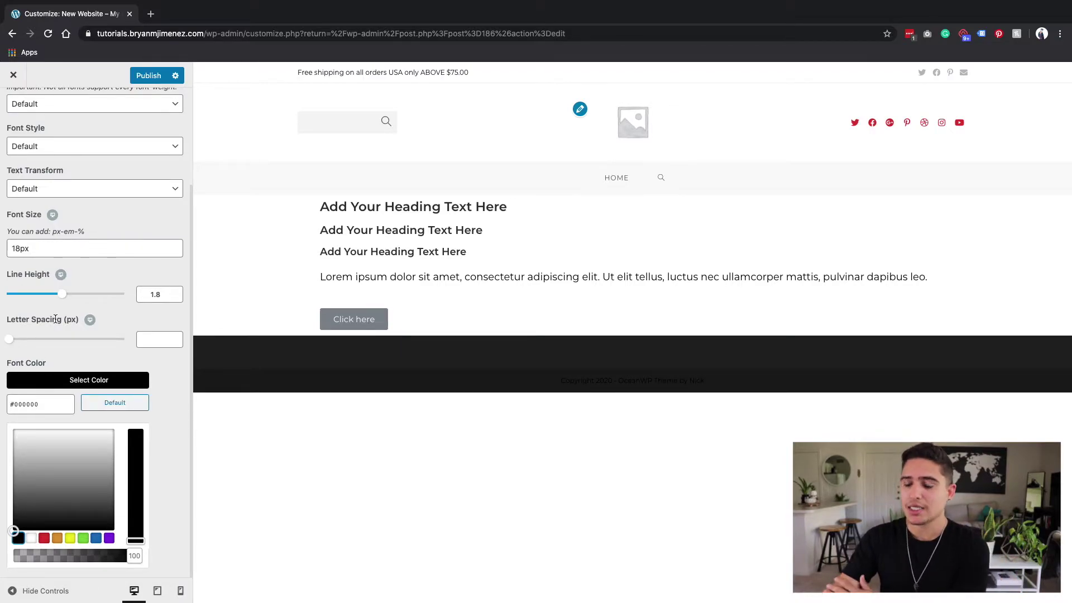
pyautogui.scroll(1, 65, 323)
pyautogui.scroll(2, 66, 324)
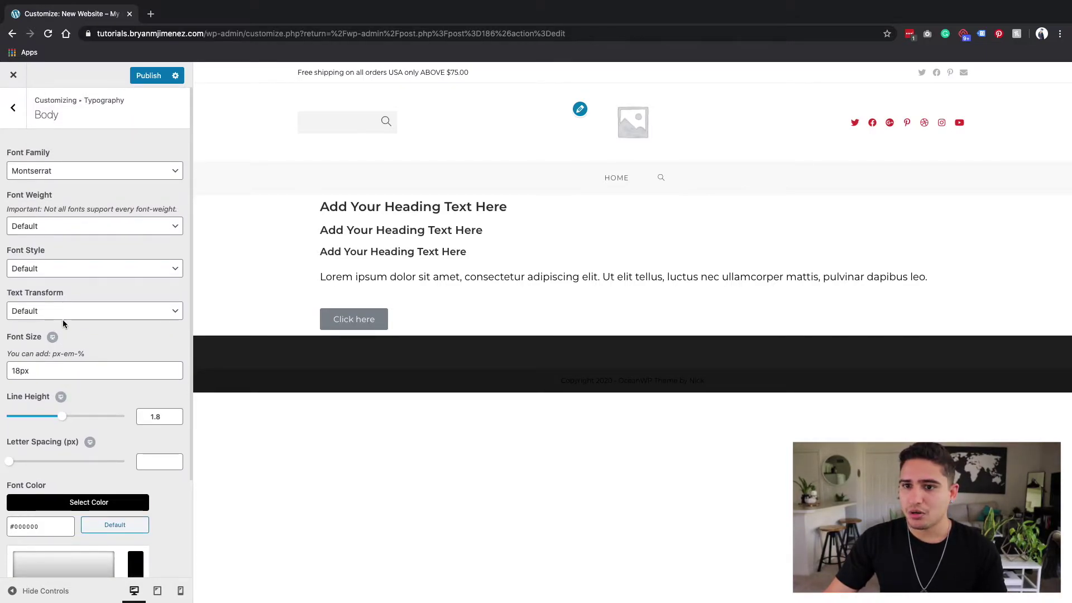
# Try the Book: 300 font weight for the body typography, and settle on Medium: 500
pyautogui.click(79, 229)
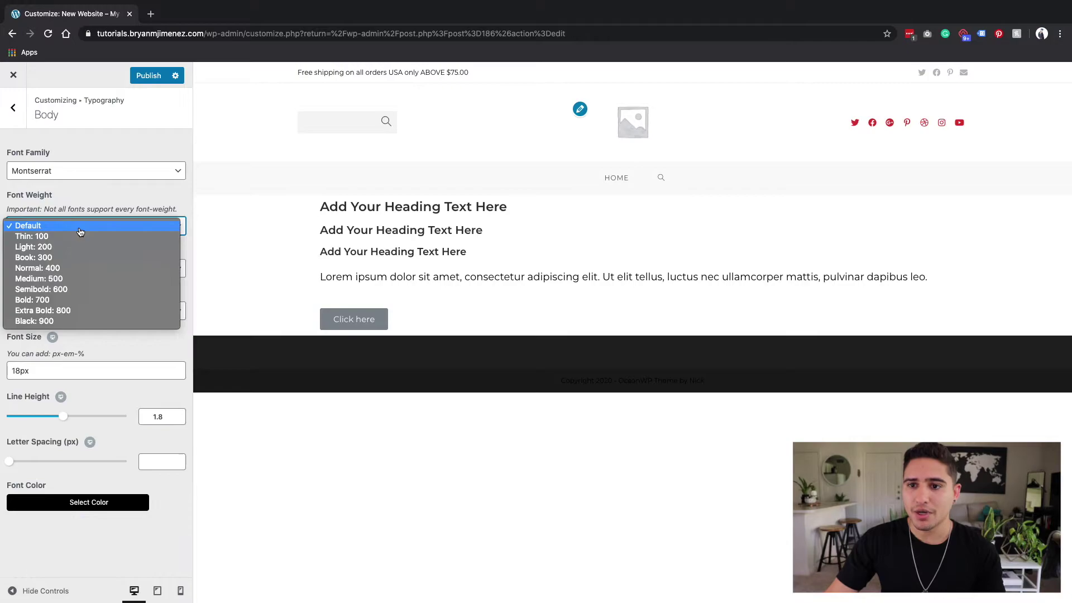
pyautogui.click(68, 258)
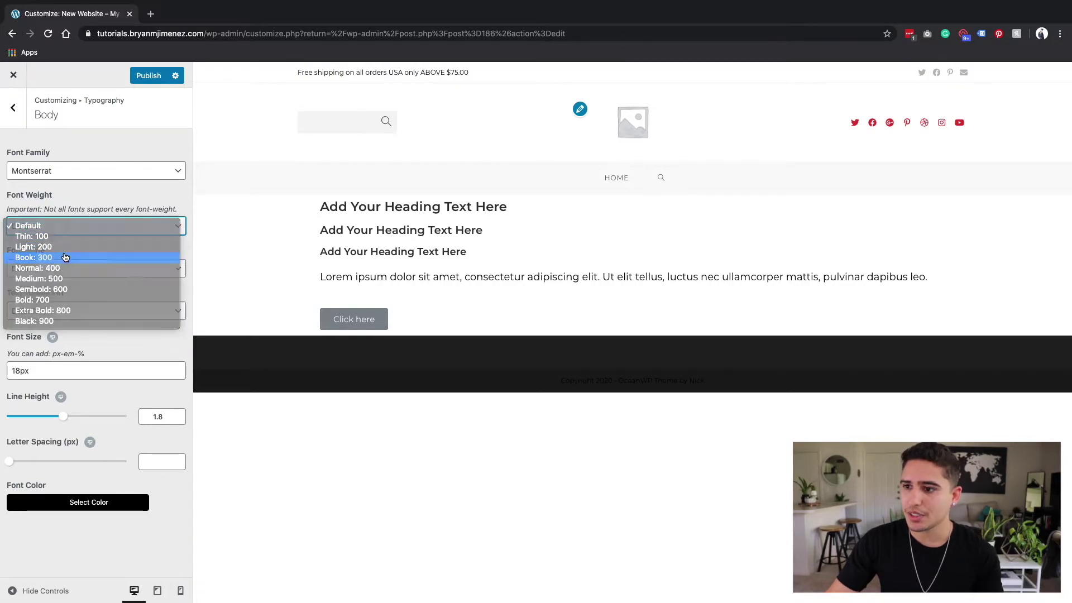
pyautogui.click(69, 232)
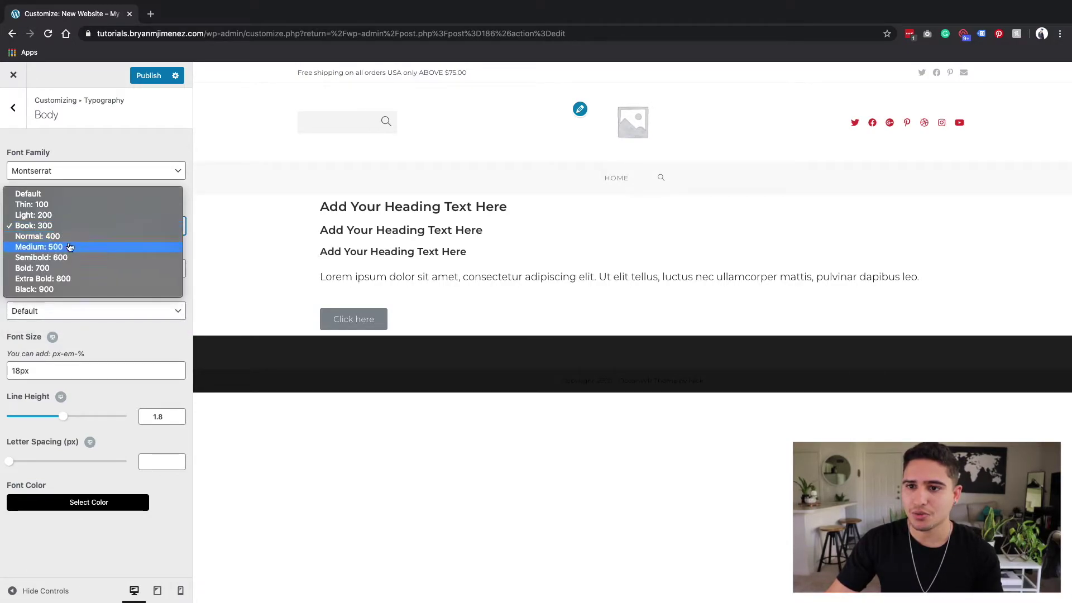
pyautogui.click(69, 246)
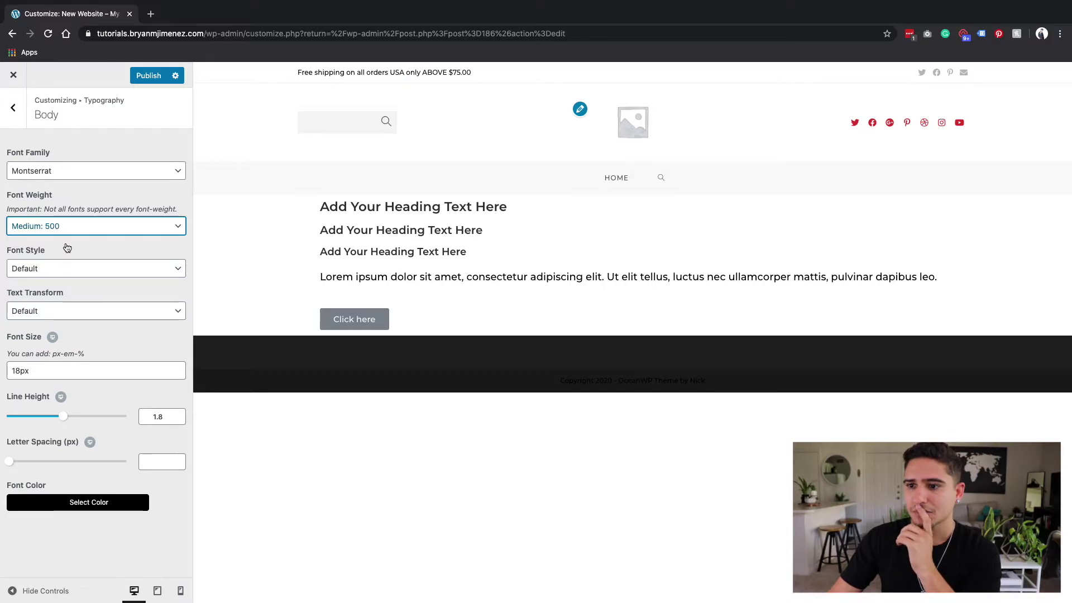
# Set the body font size to 16px
pyautogui.click(17, 370)
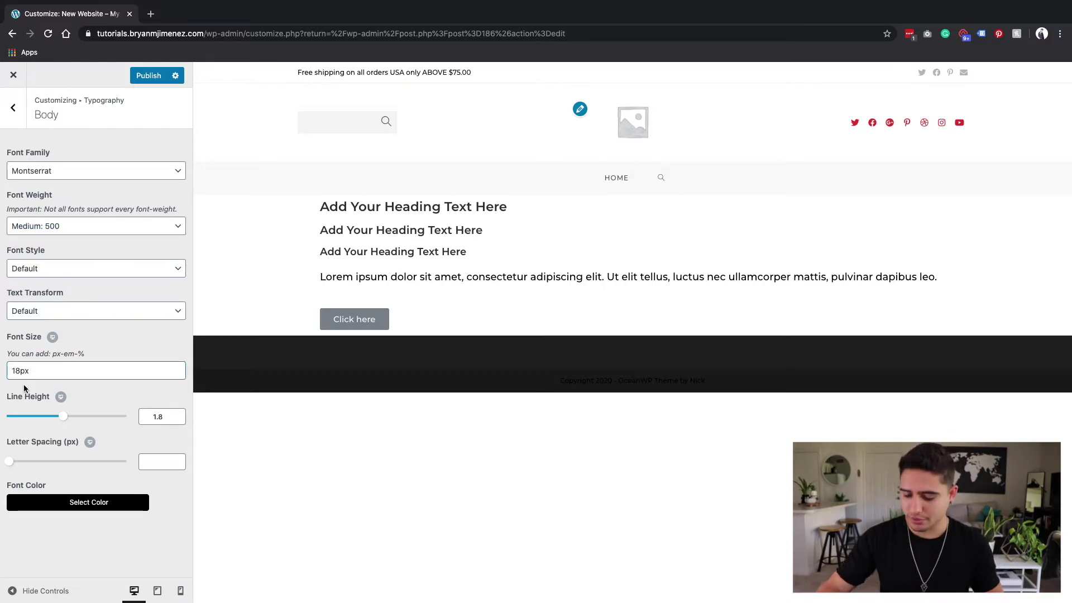
pyautogui.press('BackSpace')
pyautogui.write('6')
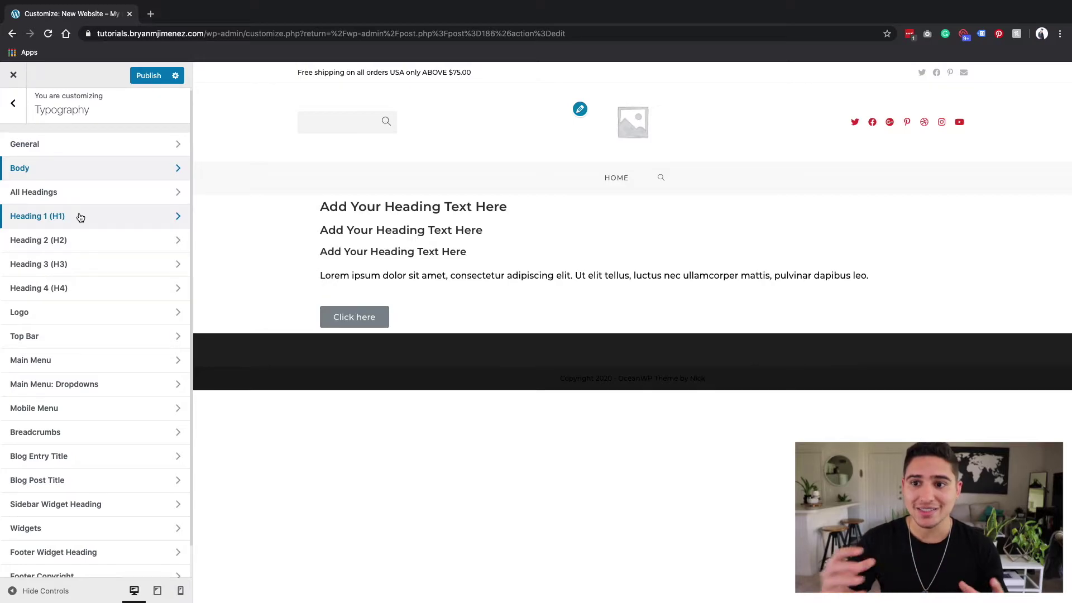
# Examine the first heading in the preview and review the Heading 1 (H1) and Body typography settings
pyautogui.scroll(1, 73, 217)
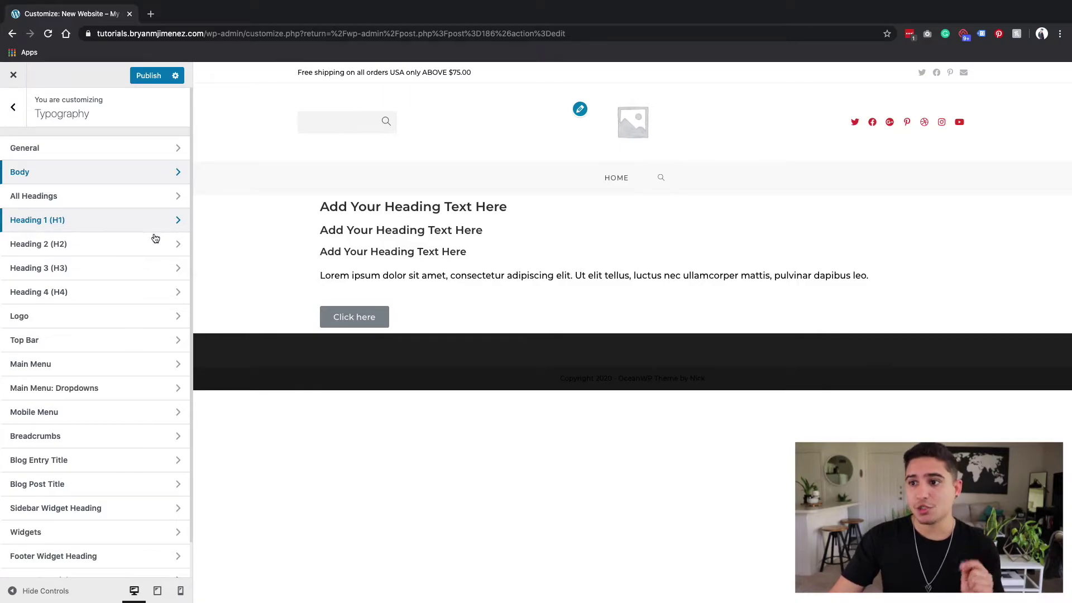
pyautogui.moveTo(319, 210); pyautogui.dragTo(489, 207)
pyautogui.click(372, 204)
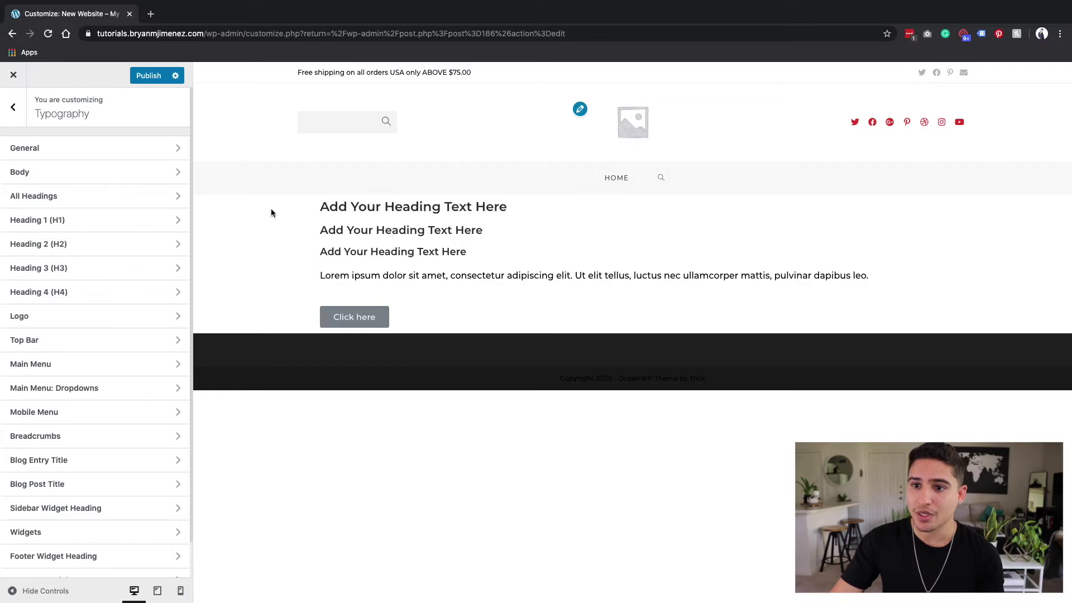
pyautogui.click(61, 225)
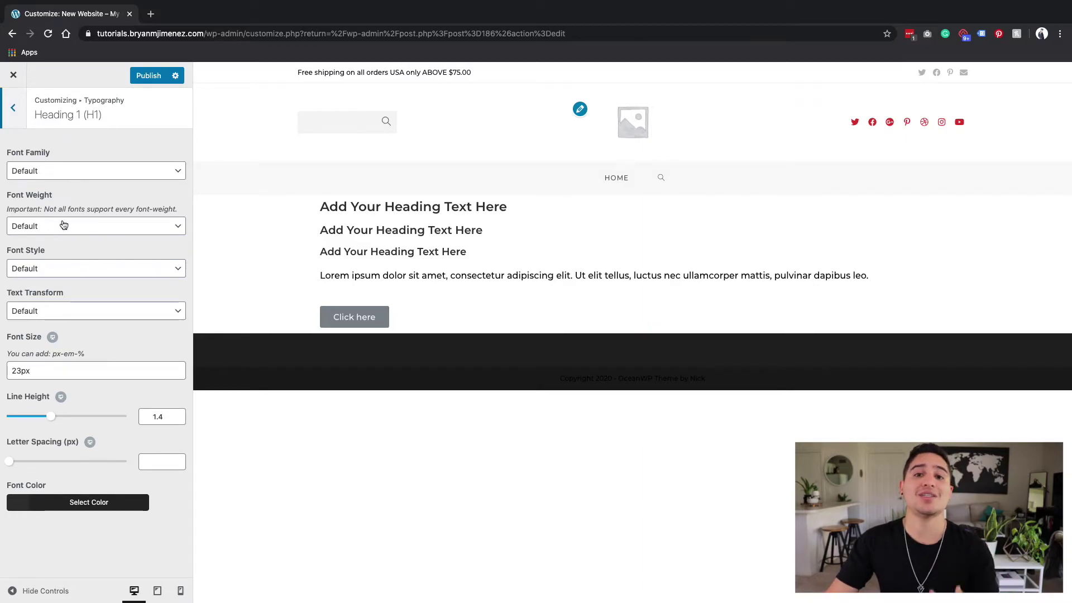
pyautogui.click(13, 108)
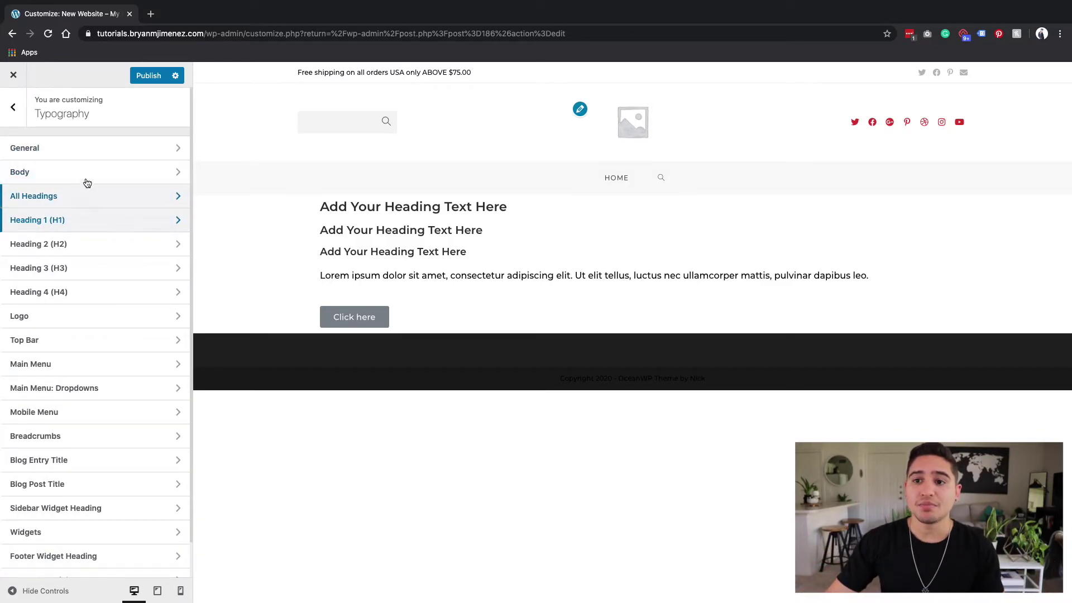
pyautogui.click(83, 176)
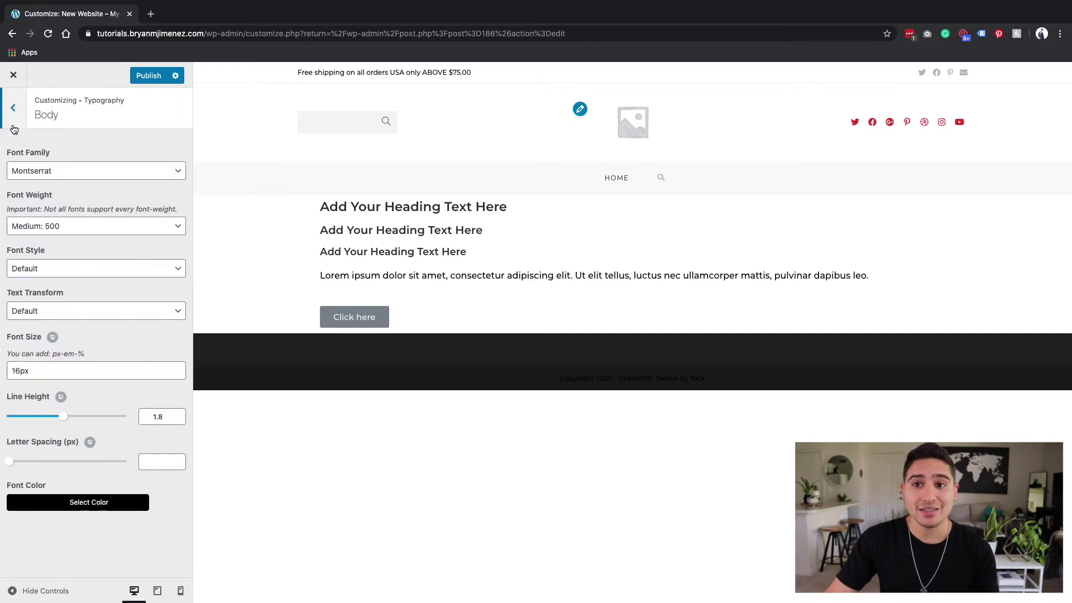
pyautogui.click(13, 108)
# Set the Heading 1 (H1) font size to 40px and check the first heading in the preview
pyautogui.click(63, 226)
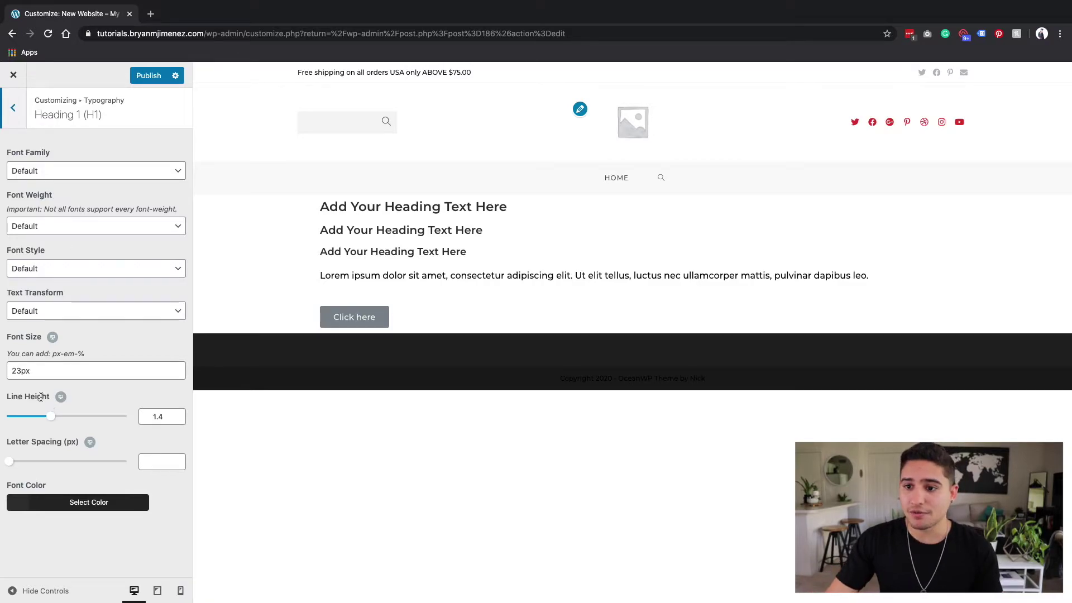
pyautogui.click(20, 370)
pyautogui.press('BackSpace')
pyautogui.press('BackSpace')
pyautogui.write('40')
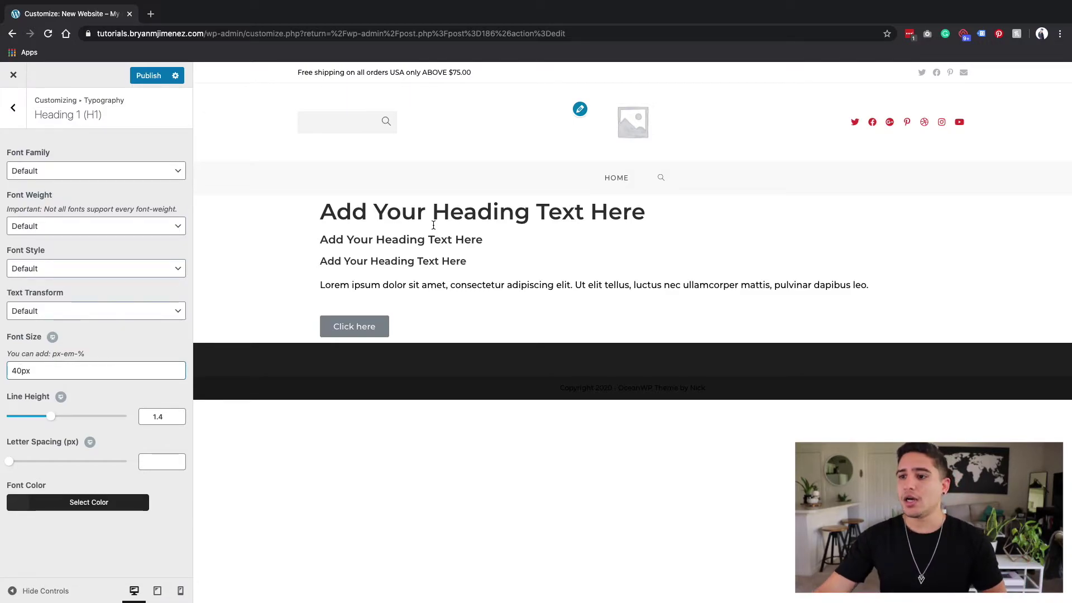
pyautogui.moveTo(319, 215); pyautogui.dragTo(677, 211)
pyautogui.click(377, 229)
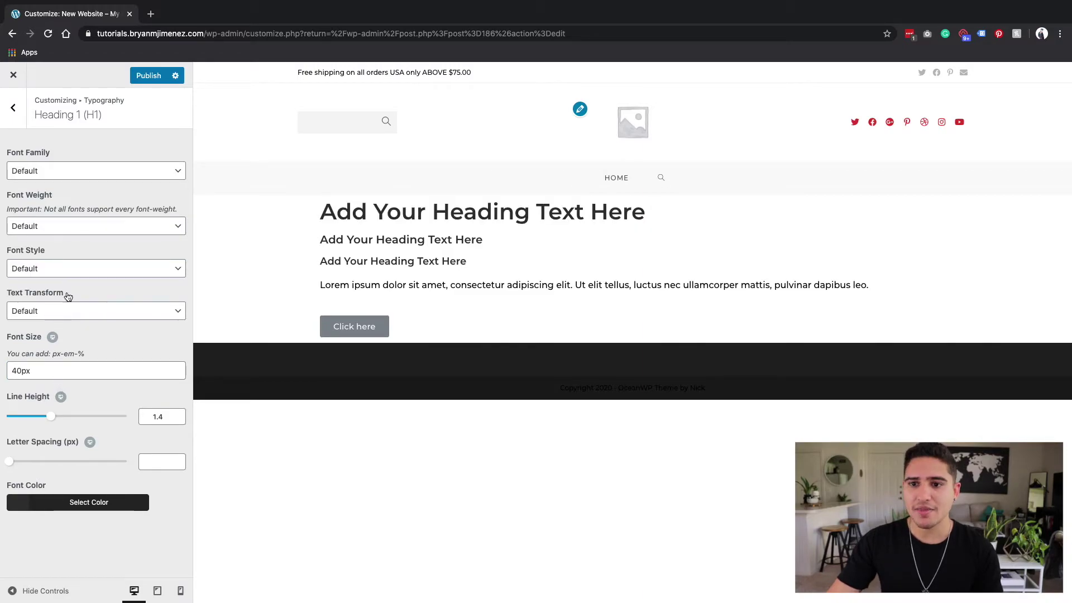
# Set the Heading 1 font weight to Bold: 700 and its text transform to Uppercase, then return to the typography list
pyautogui.click(80, 229)
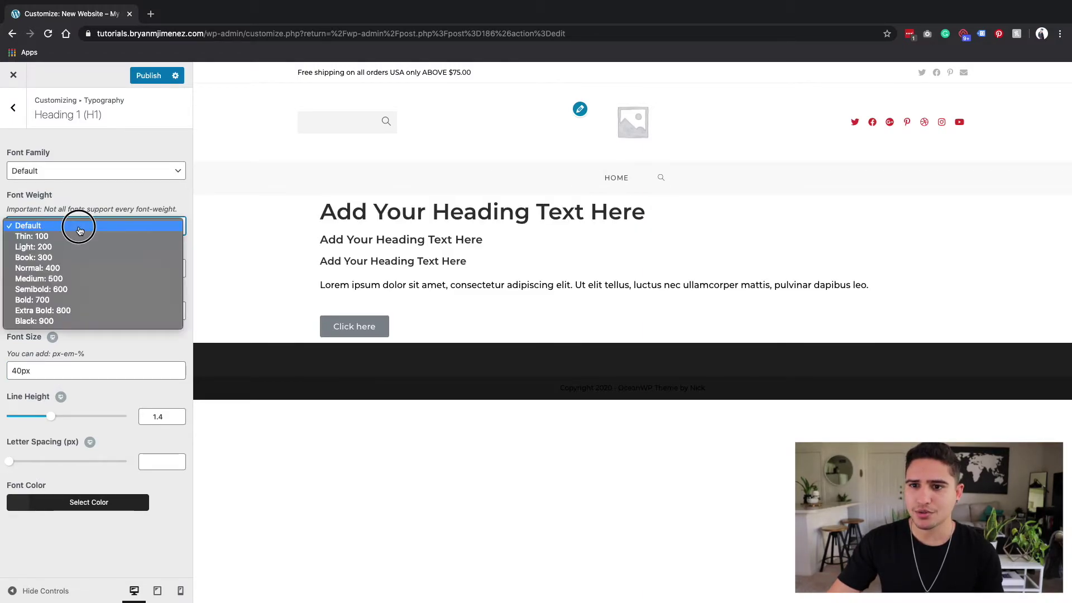
pyautogui.click(65, 289)
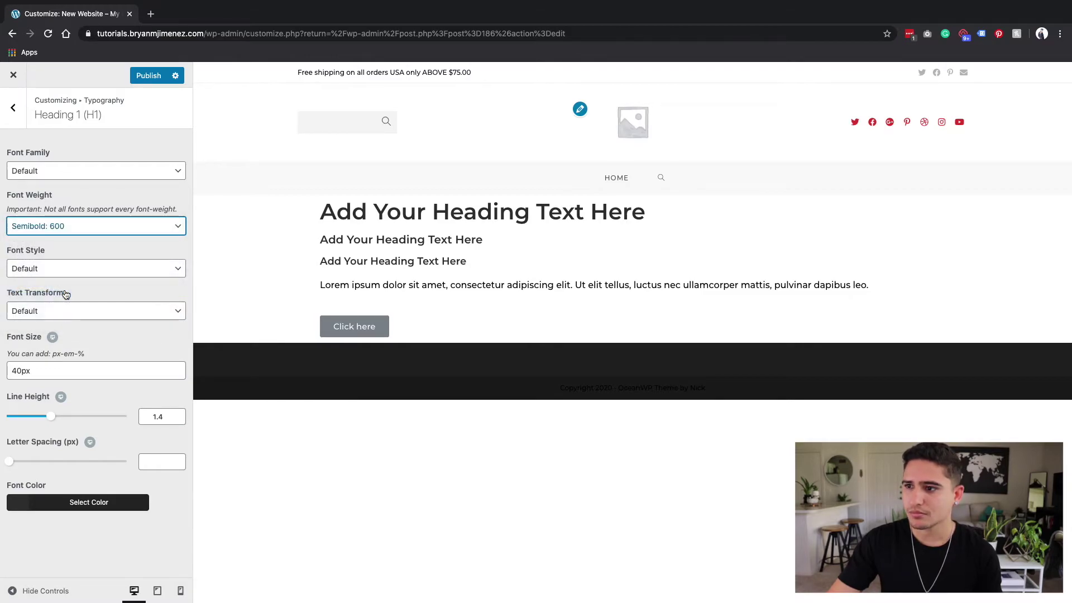
pyautogui.click(69, 226)
pyautogui.click(66, 240)
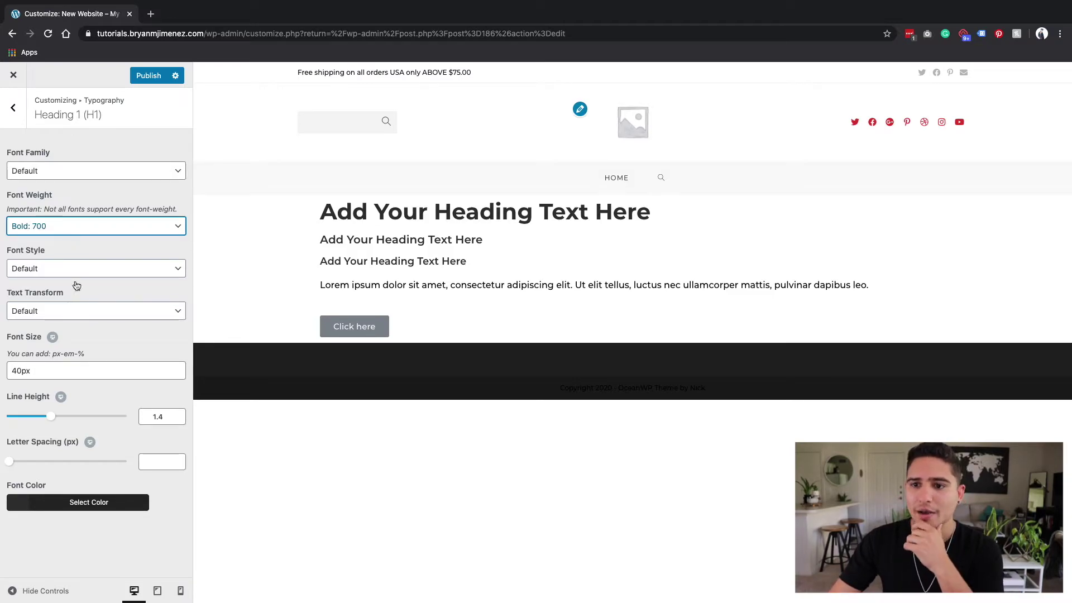
pyautogui.click(79, 314)
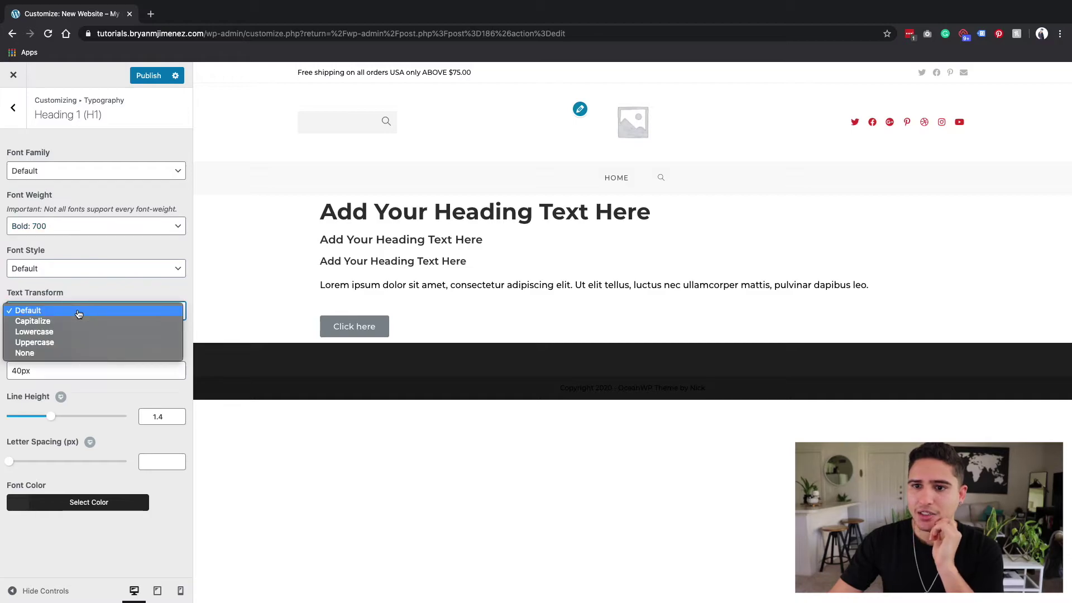
pyautogui.click(58, 343)
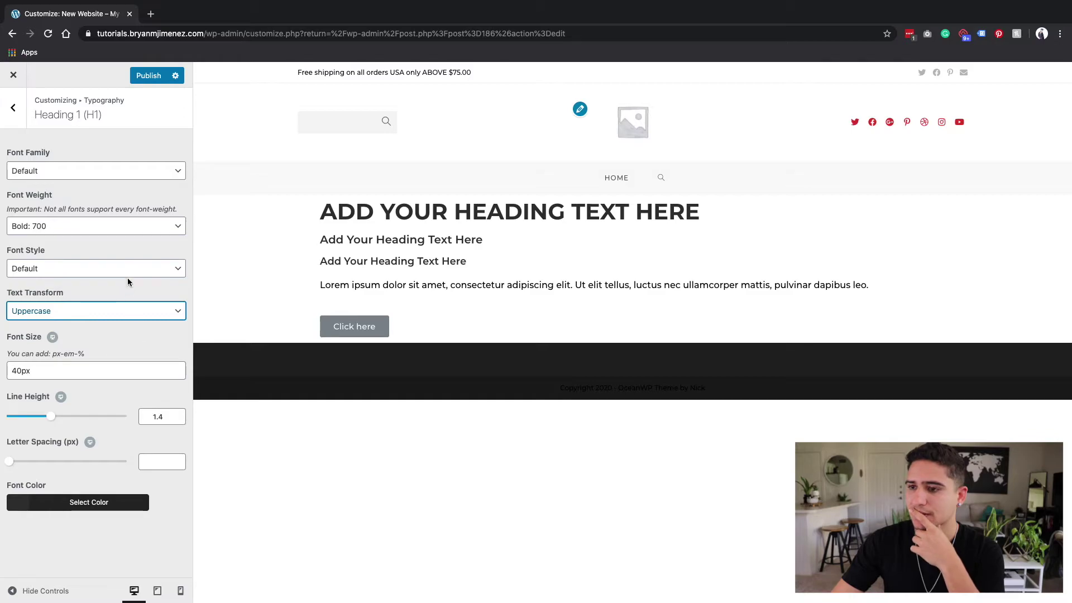
pyautogui.click(13, 107)
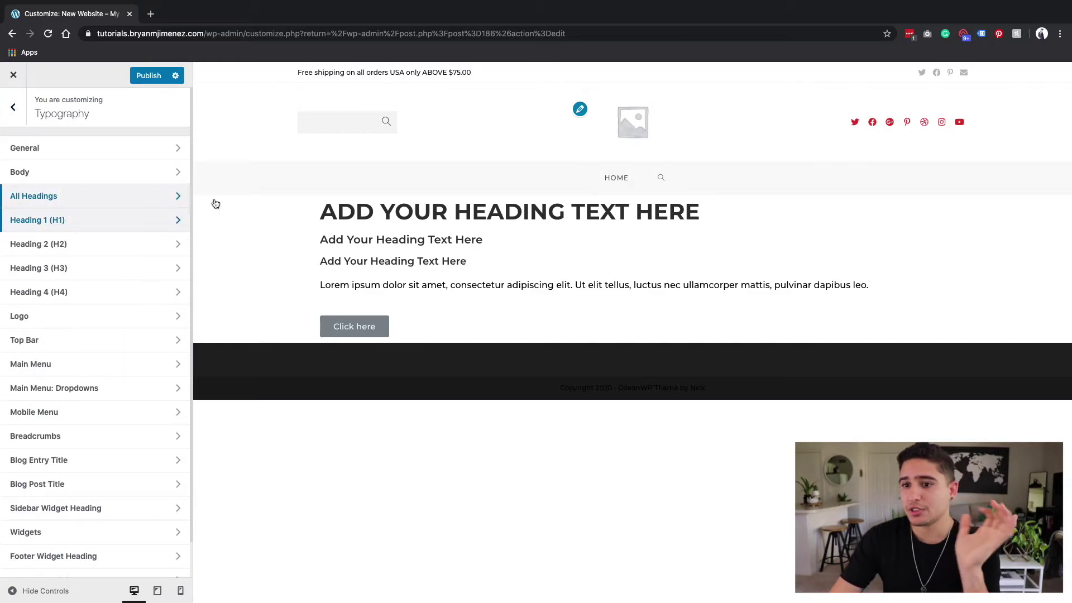
# Set the Heading 2 (H2) font size to 30px after trying 25px
pyautogui.click(87, 244)
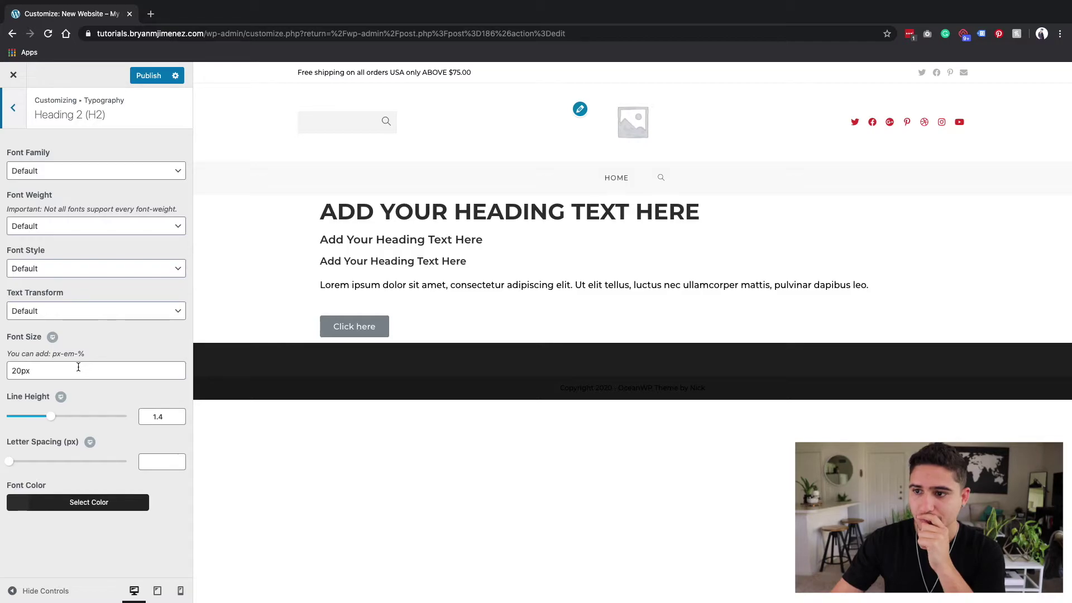
pyautogui.click(17, 373)
pyautogui.press('Delete')
pyautogui.write('5')
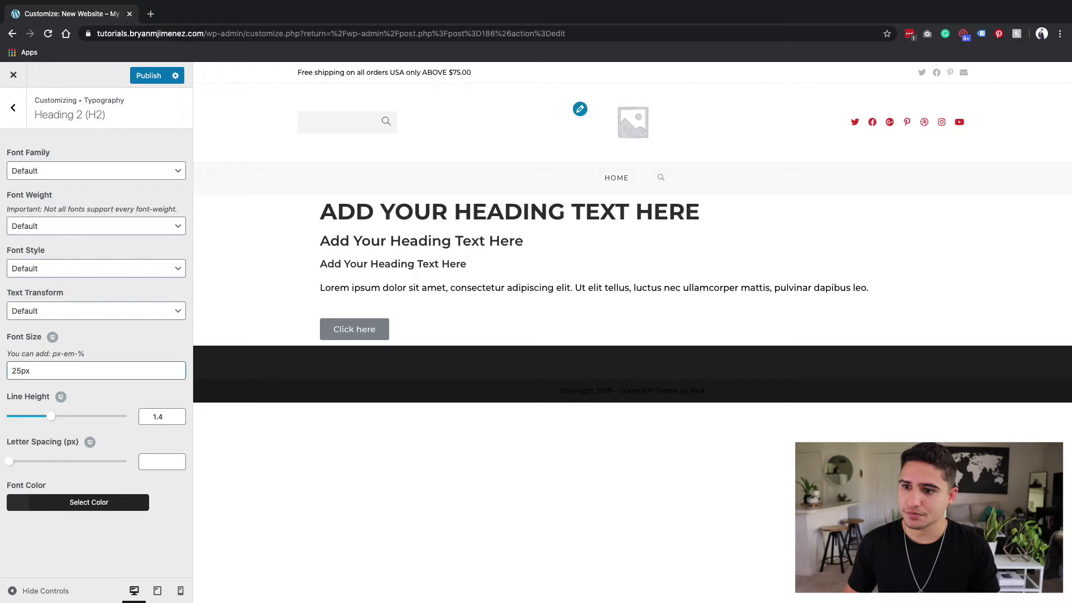
pyautogui.press('BackSpace')
pyautogui.press('BackSpace')
pyautogui.write('30')
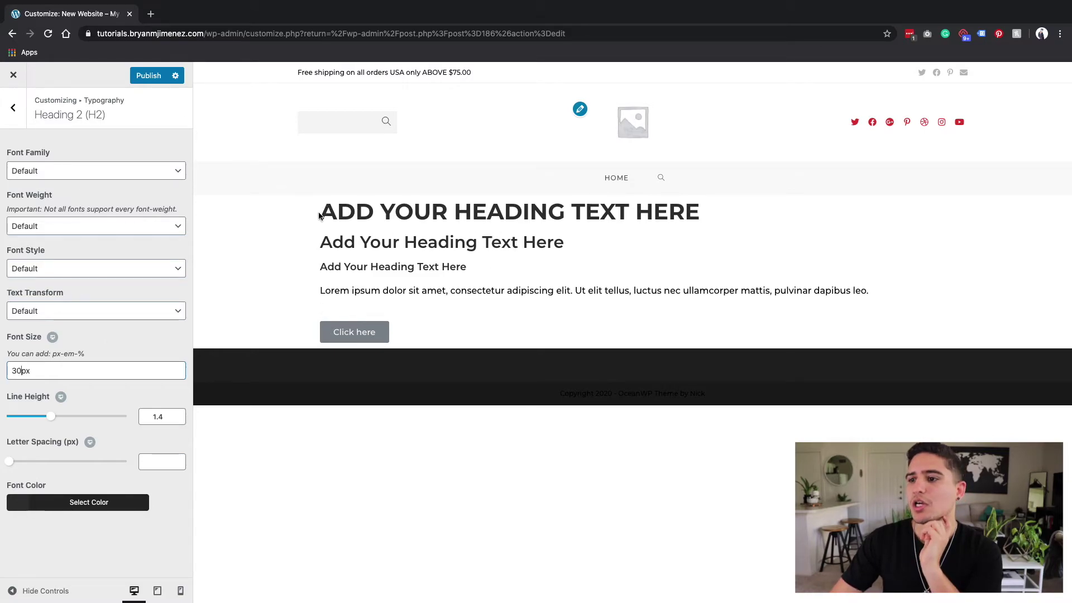
# Compare the first and second headings in the preview, return to the typography list and examine the third heading
pyautogui.moveTo(319, 216); pyautogui.dragTo(728, 210)
pyautogui.click(365, 246)
pyautogui.moveTo(315, 244); pyautogui.dragTo(596, 252)
pyautogui.click(474, 227)
pyautogui.moveTo(413, 208); pyautogui.dragTo(570, 213)
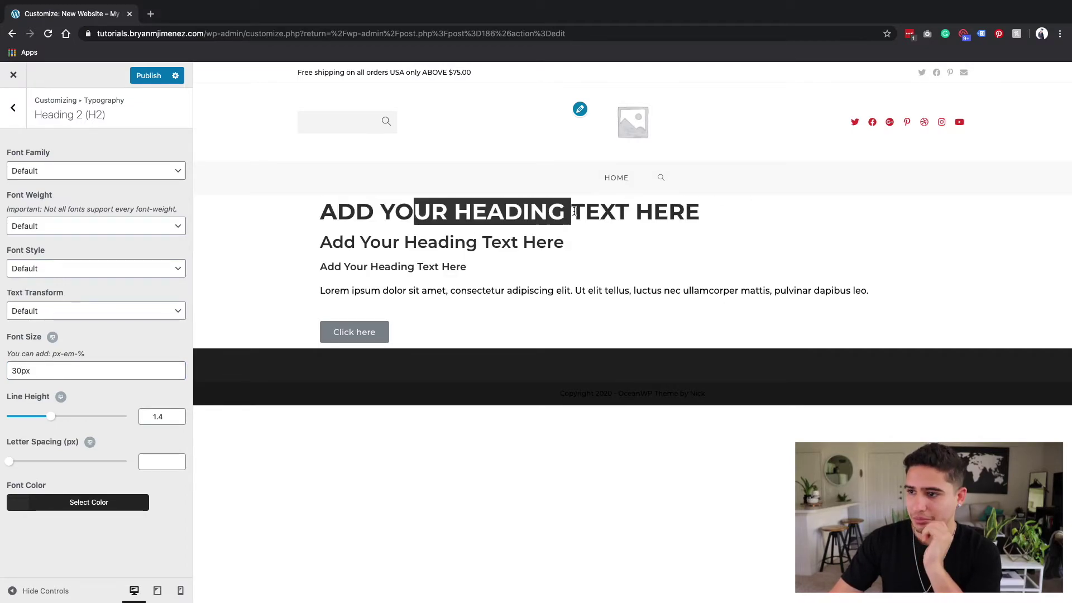
pyautogui.moveTo(418, 243); pyautogui.dragTo(513, 246)
pyautogui.click(490, 257)
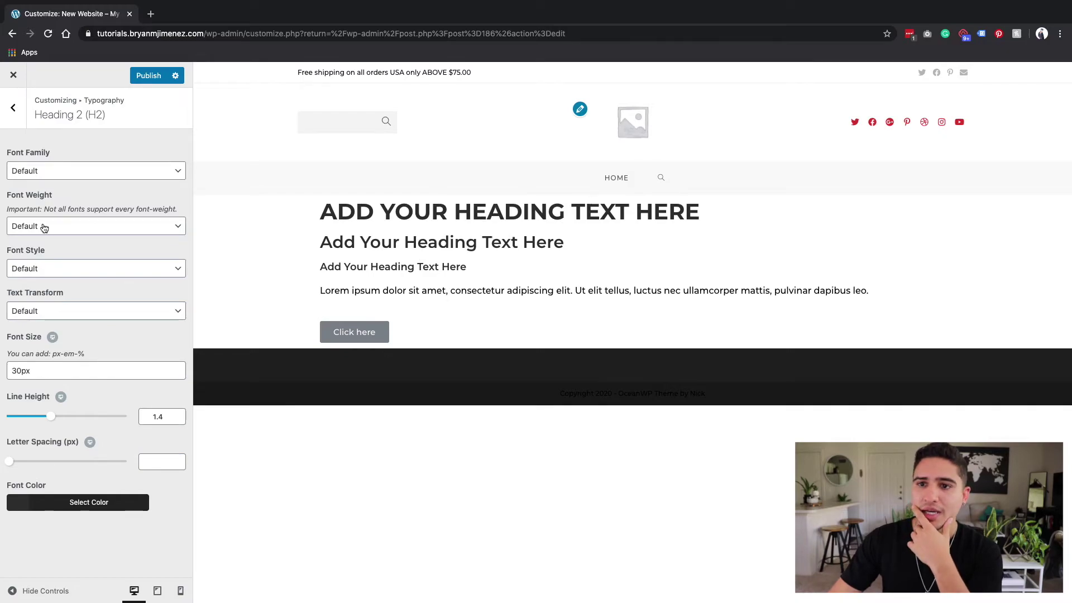
pyautogui.click(13, 107)
pyautogui.tripleClick(334, 266)
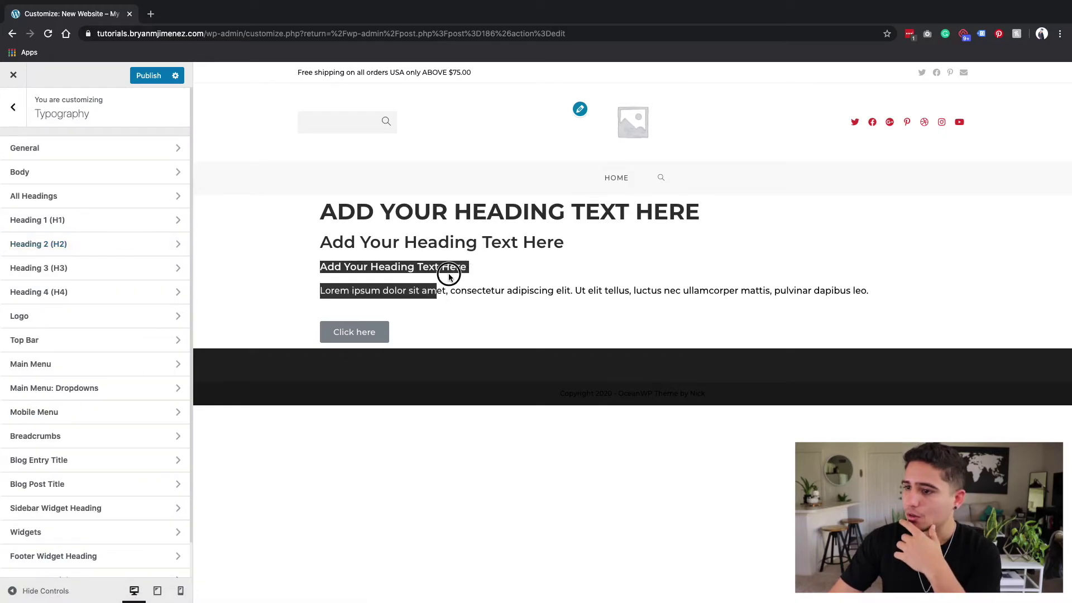
pyautogui.click(421, 265)
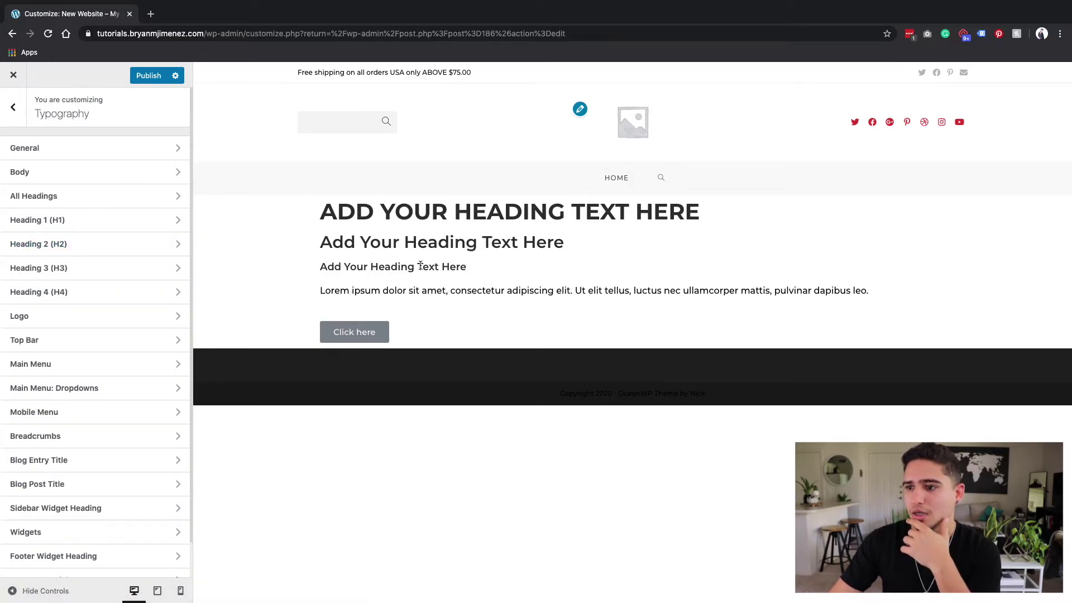
# Set the Heading 3 (H3) font size to 20px and compare the headings and paragraph text in the preview
pyautogui.click(75, 269)
pyautogui.click(18, 370)
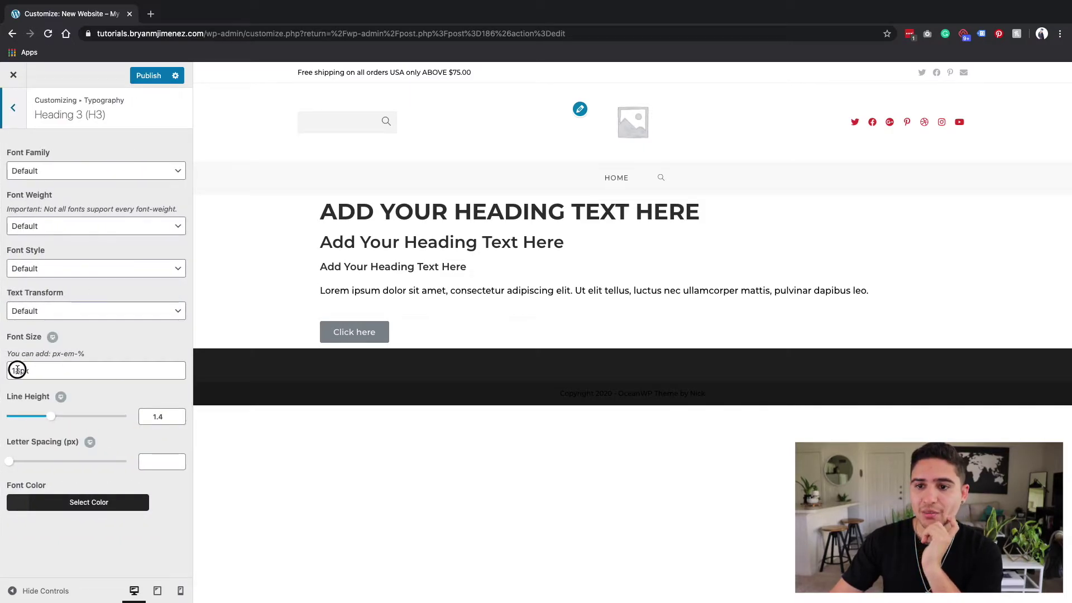
pyautogui.press('BackSpace')
pyautogui.press('BackSpace')
pyautogui.write('20')
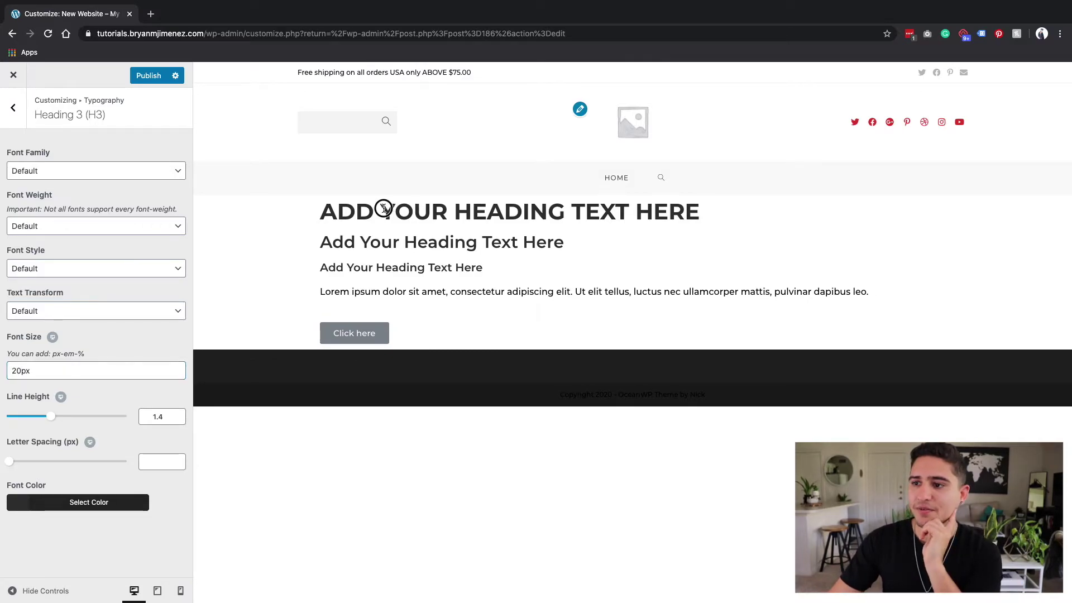
pyautogui.moveTo(383, 209); pyautogui.dragTo(446, 210)
pyautogui.click(391, 242)
pyautogui.moveTo(391, 242); pyautogui.dragTo(441, 268)
pyautogui.moveTo(377, 293); pyautogui.dragTo(423, 291)
pyautogui.click(441, 290)
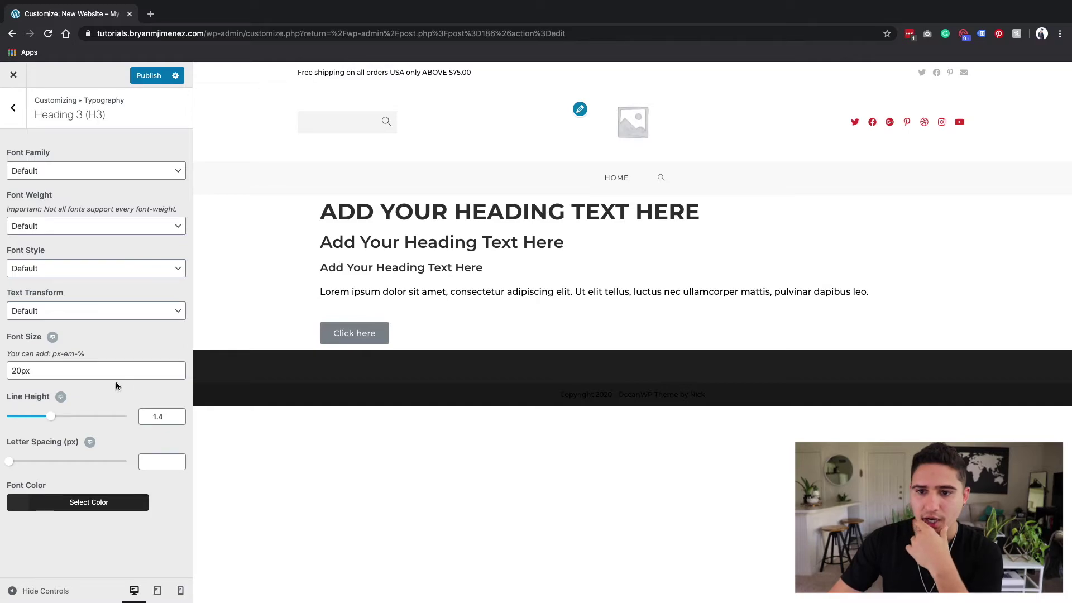
# Try Bold: 700 and Extra Bold: 800 as the Heading 3 font weight, restore Default and return to the typography list
pyautogui.click(69, 226)
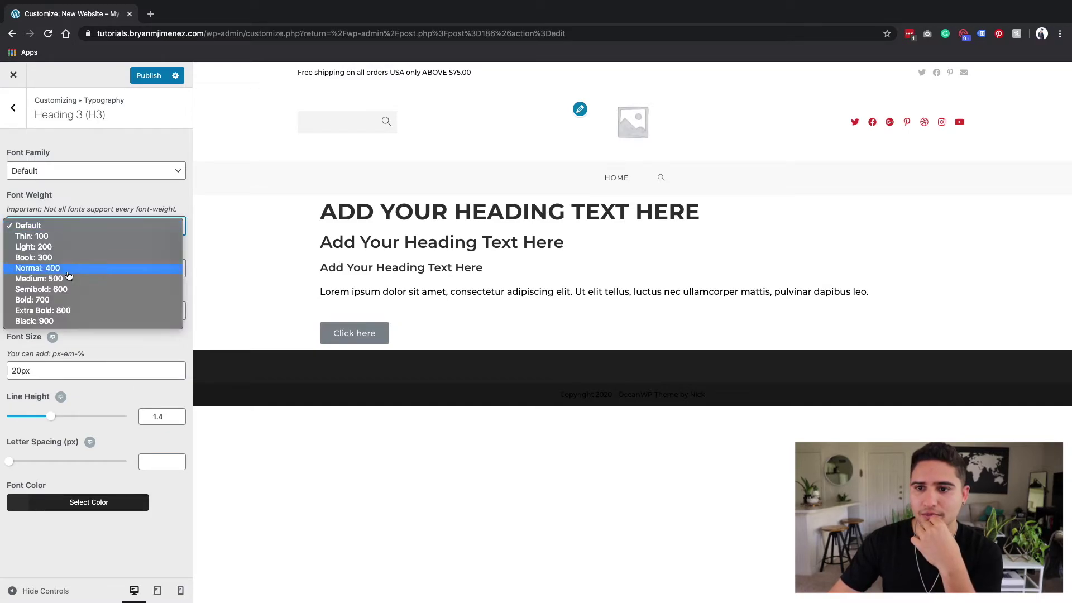
pyautogui.click(53, 301)
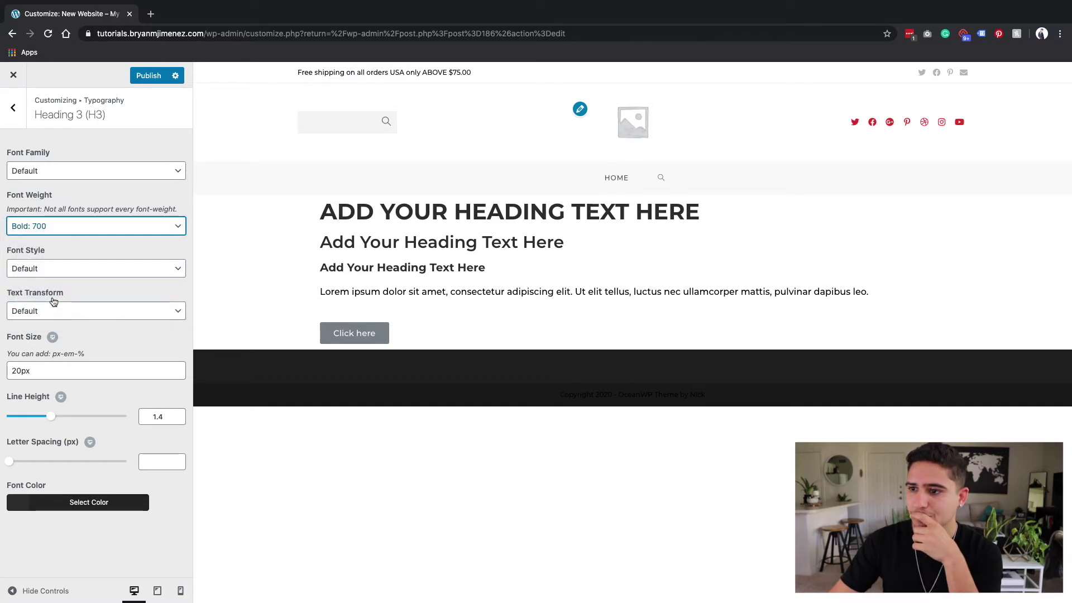
pyautogui.click(62, 231)
pyautogui.click(58, 235)
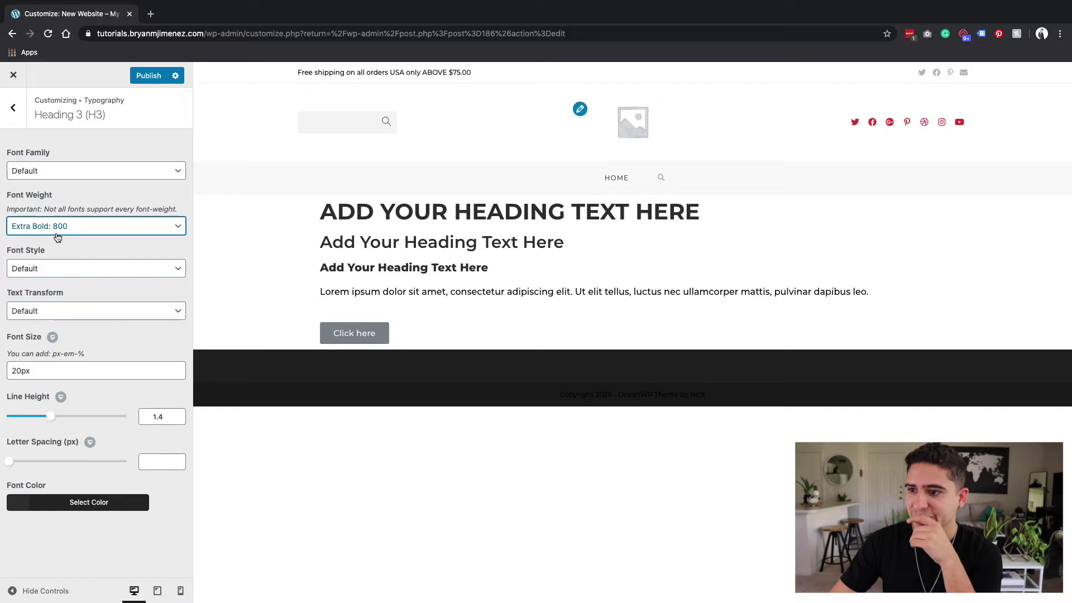
pyautogui.click(78, 230)
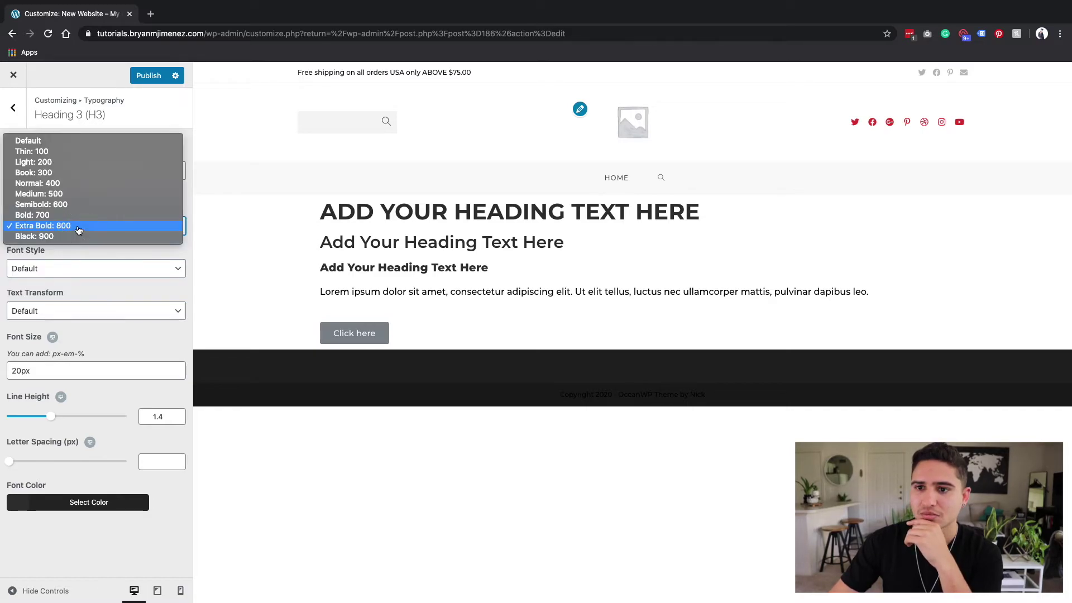
pyautogui.click(75, 216)
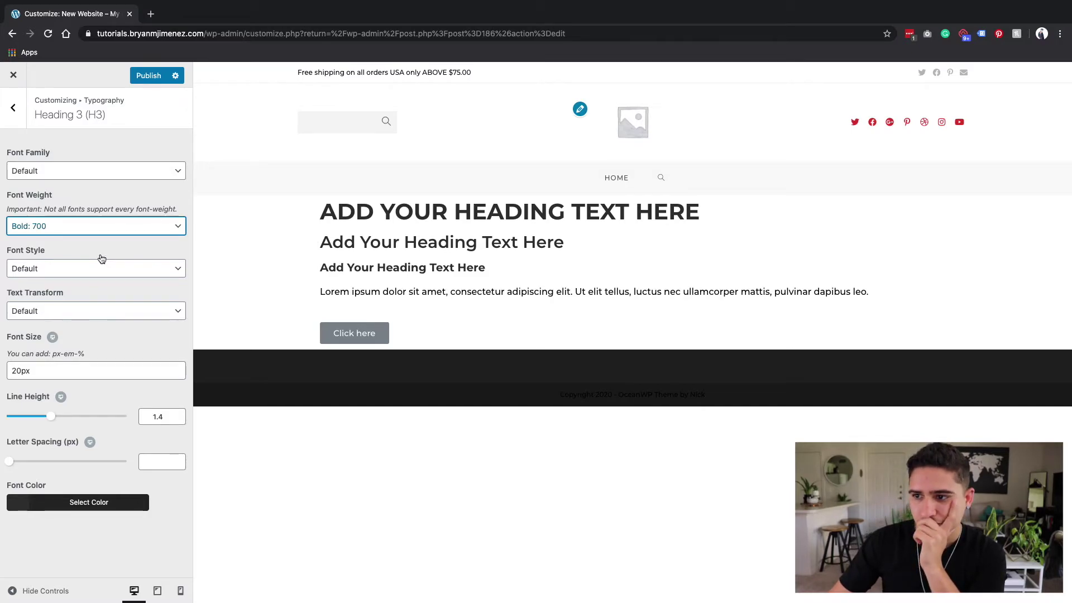
pyautogui.click(110, 230)
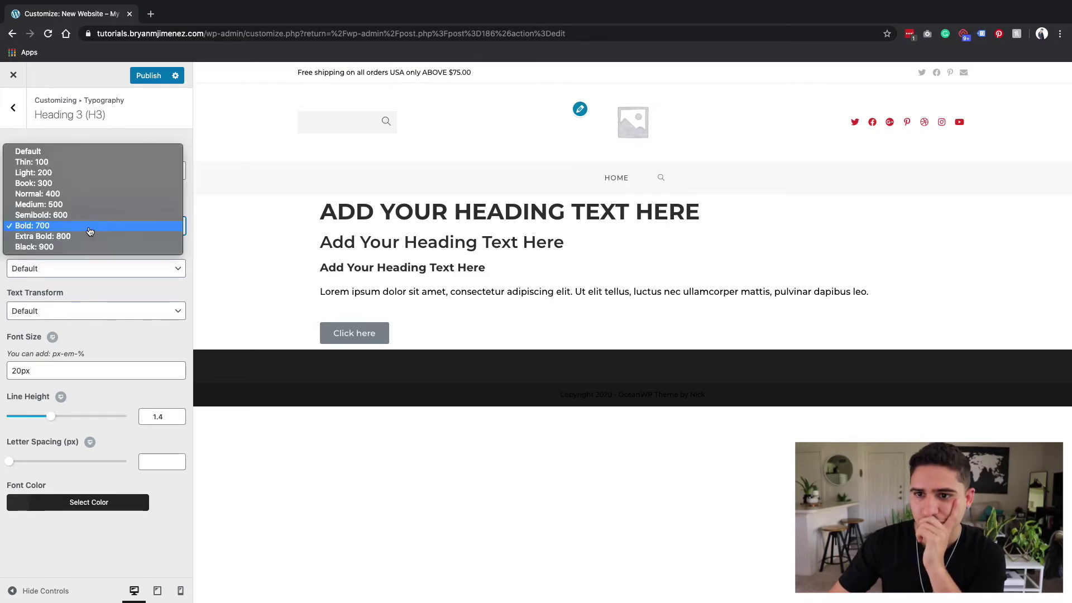
pyautogui.click(56, 160)
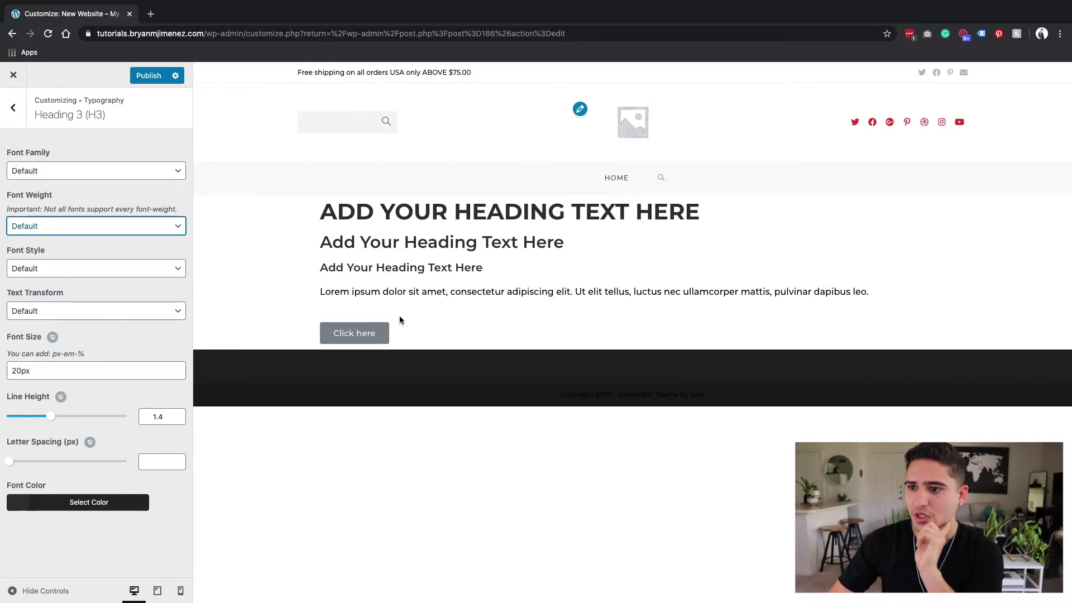
pyautogui.click(13, 107)
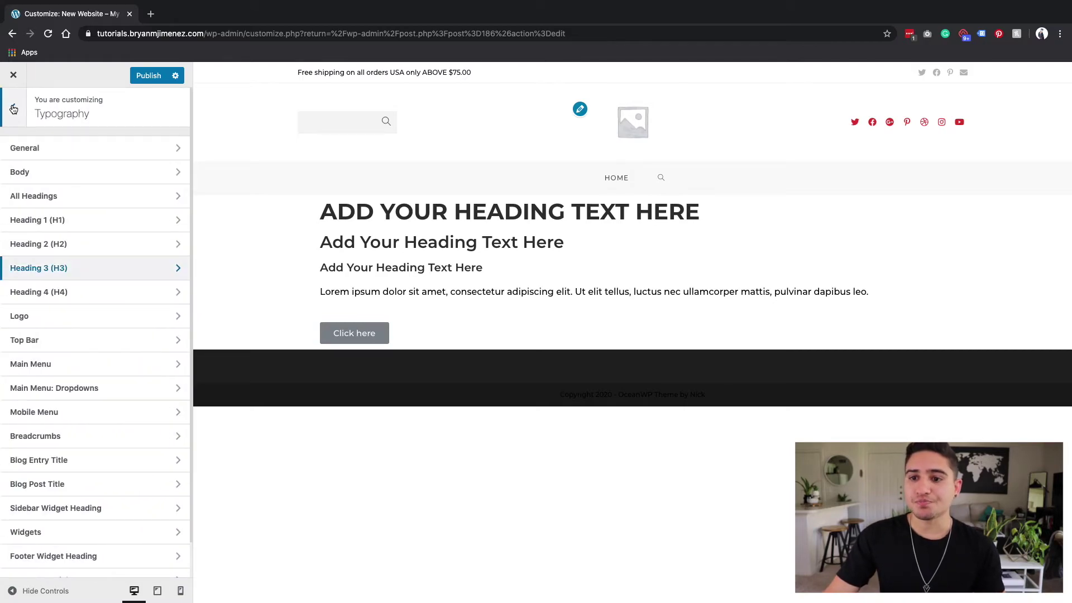